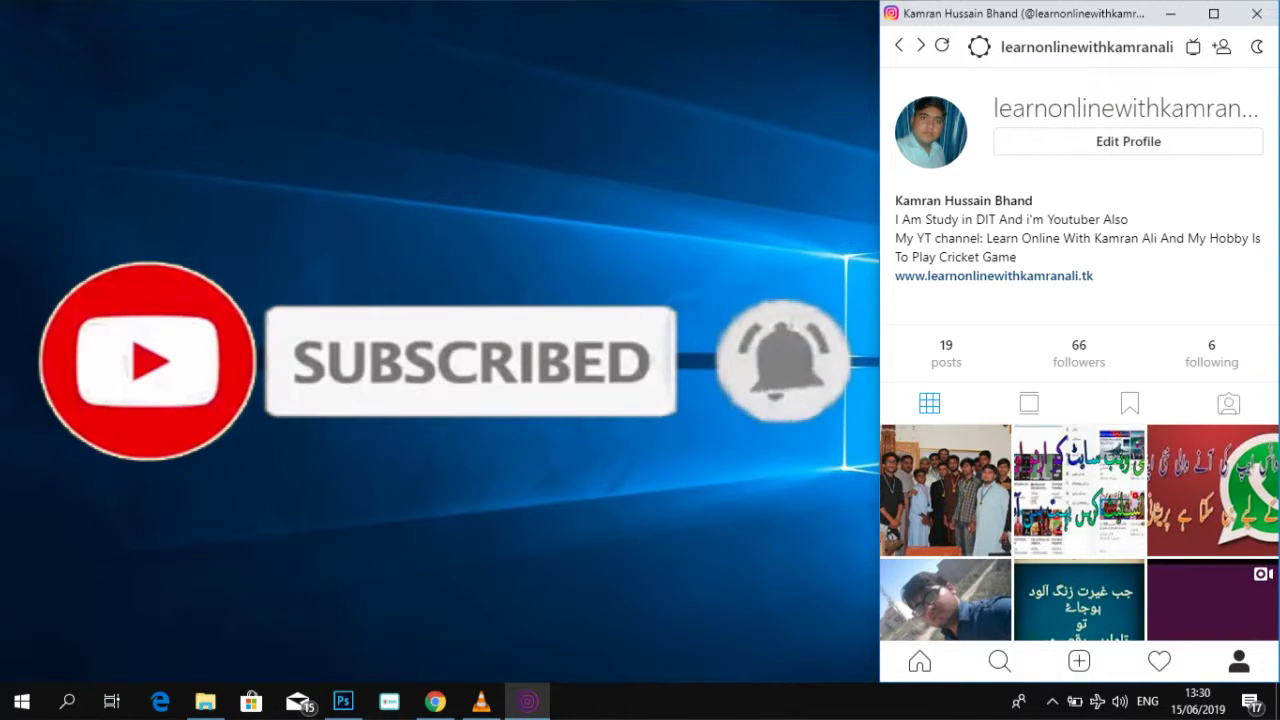
Launch Chrome and open the Web Store from its apps page
left_click(748, 301)
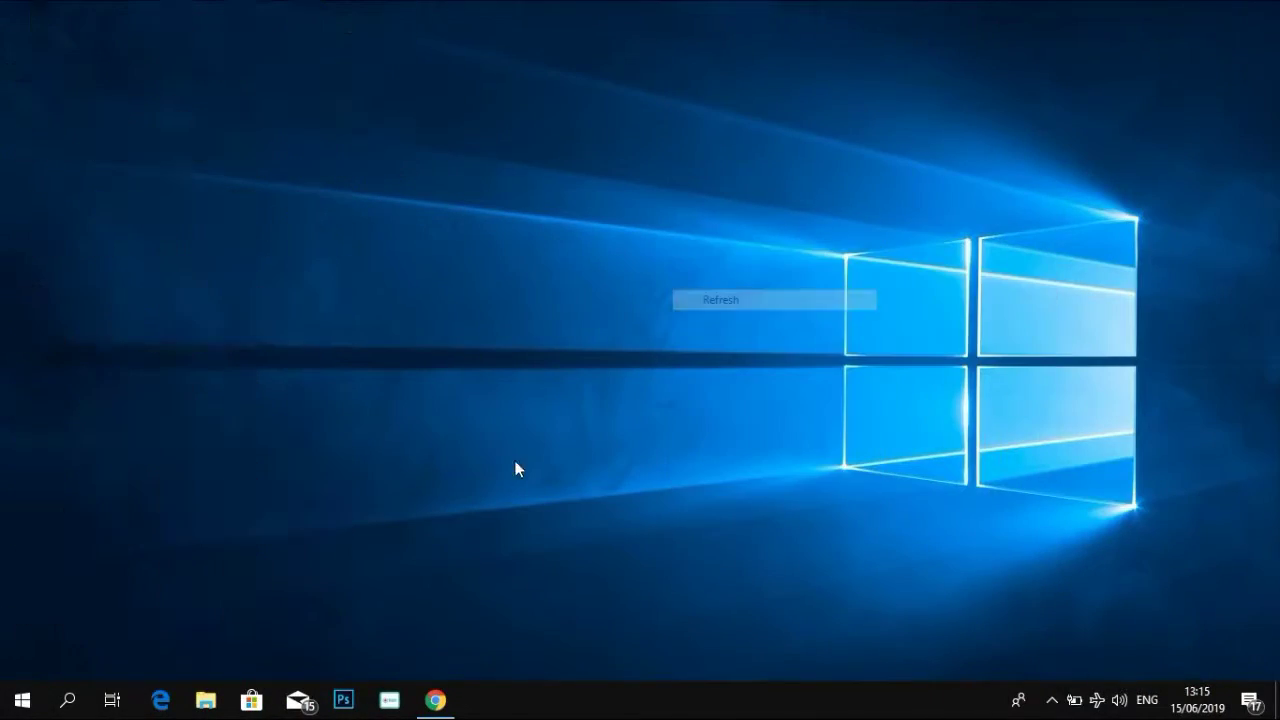
left_click(435, 700)
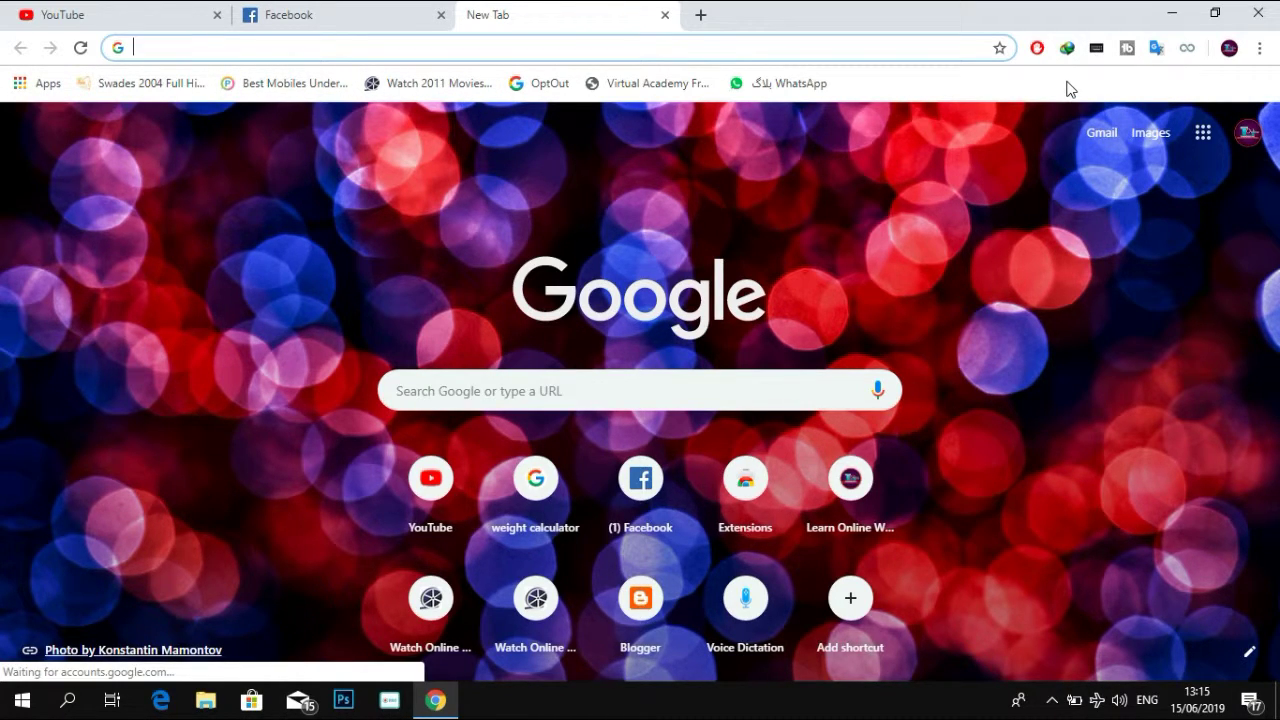
left_click(34, 90)
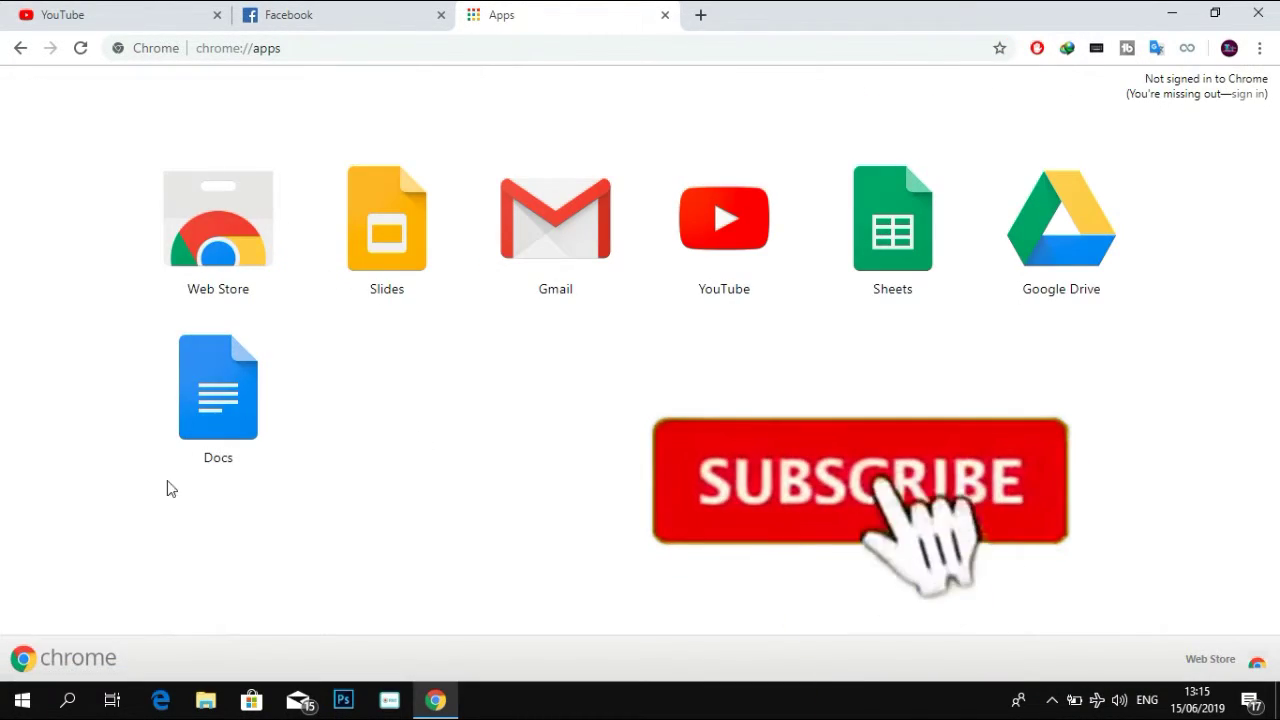
left_click(201, 238)
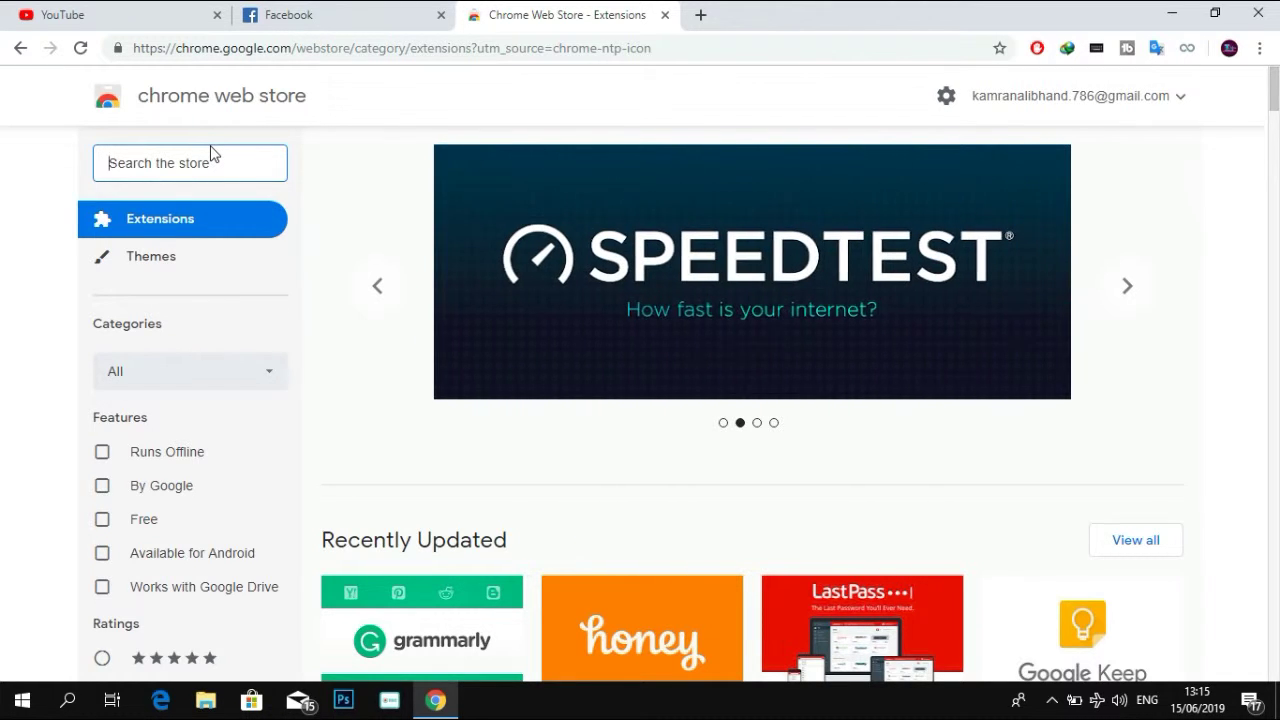
Search the Chrome Web Store for "instagram"
type("ins")
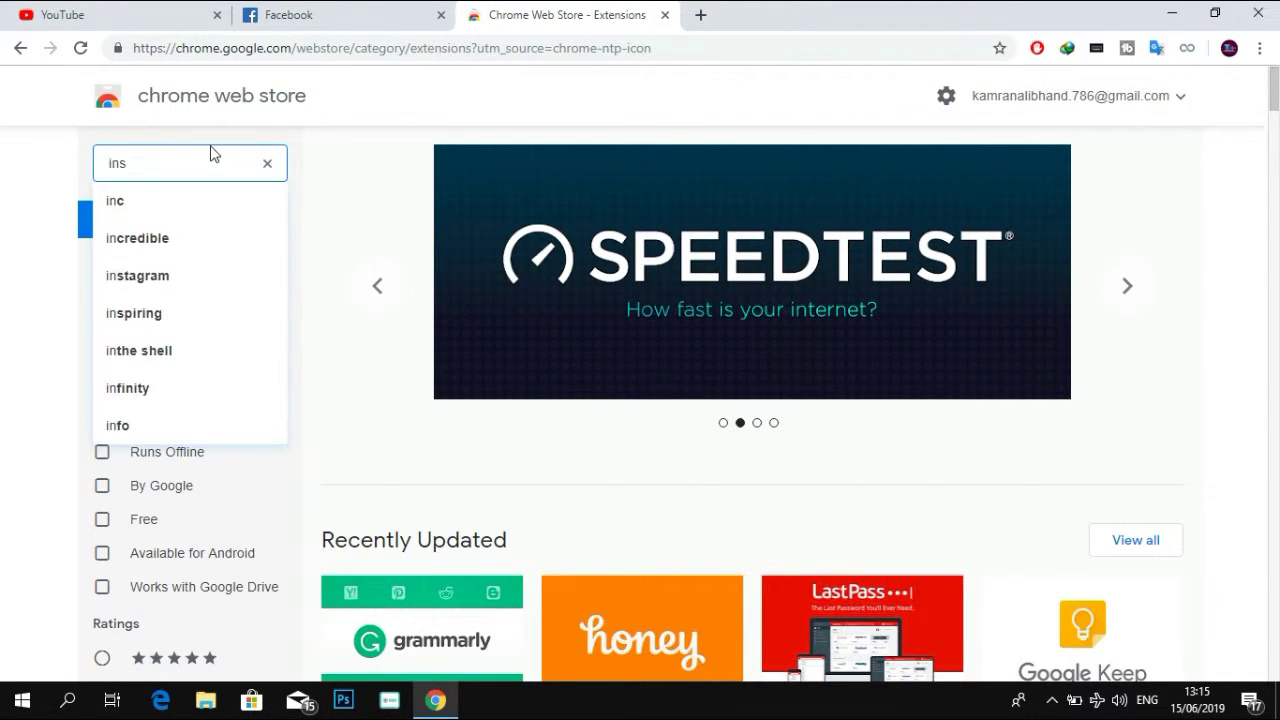
key("Down")
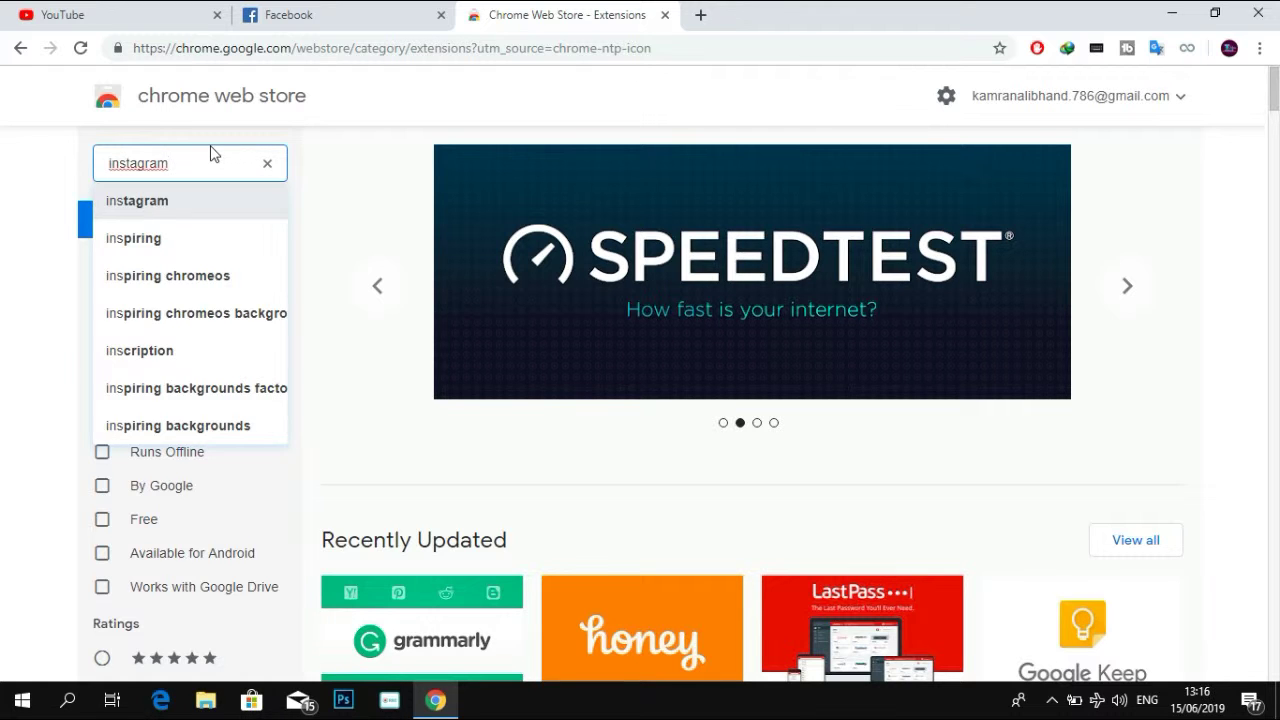
key("Return")
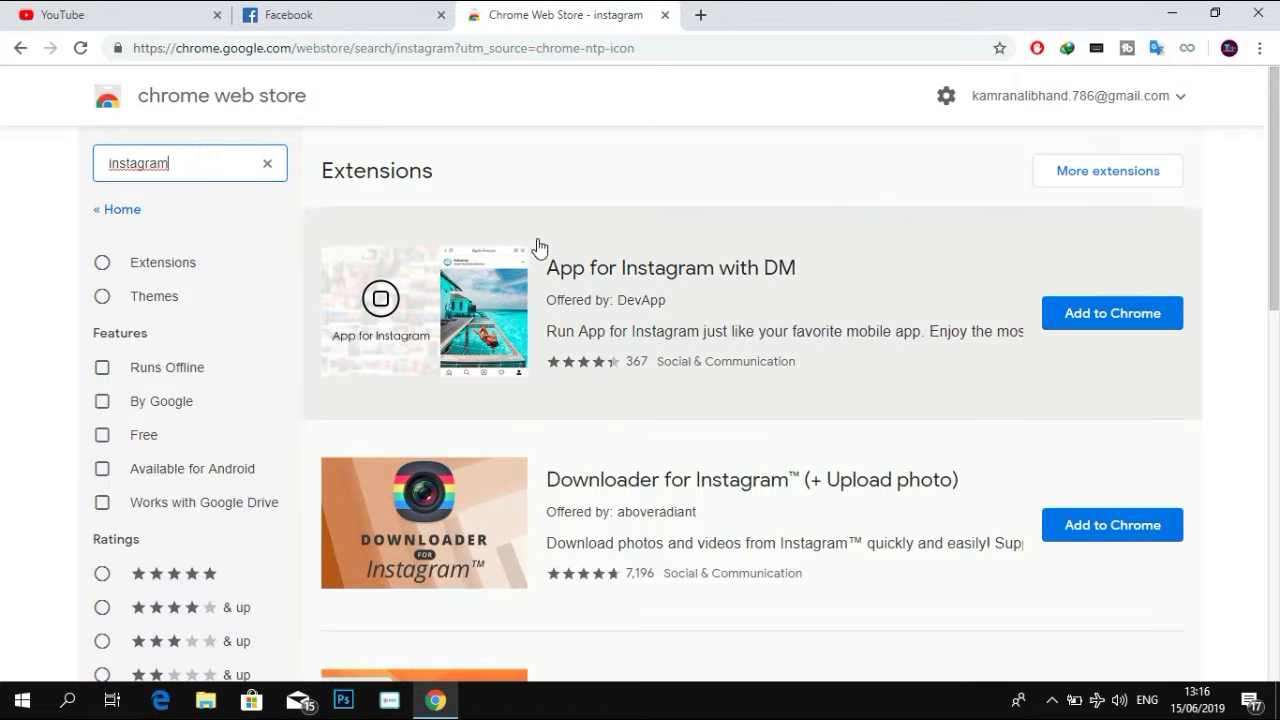
Add the Web for Instagram extension to Chrome and dismiss the sync suggestion
scroll(700, 445, "down", 2)
scroll(740, 515, "down", 1)
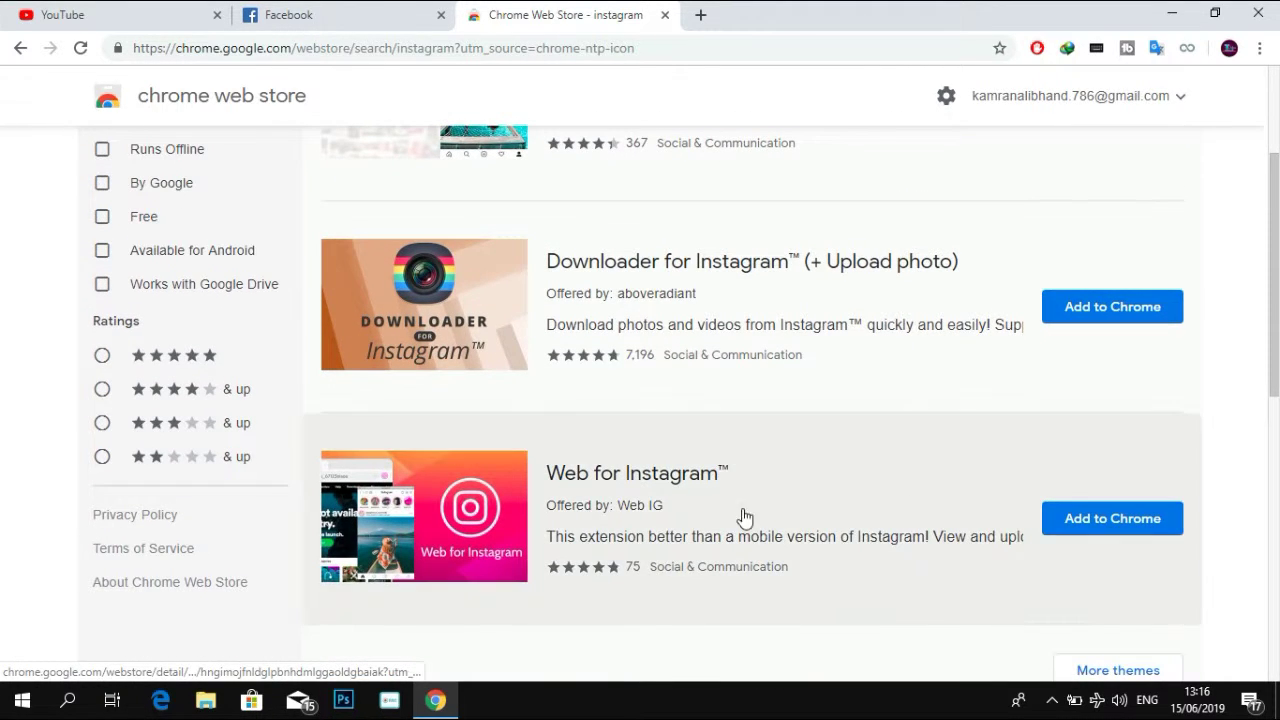
scroll(877, 509, "down", 1)
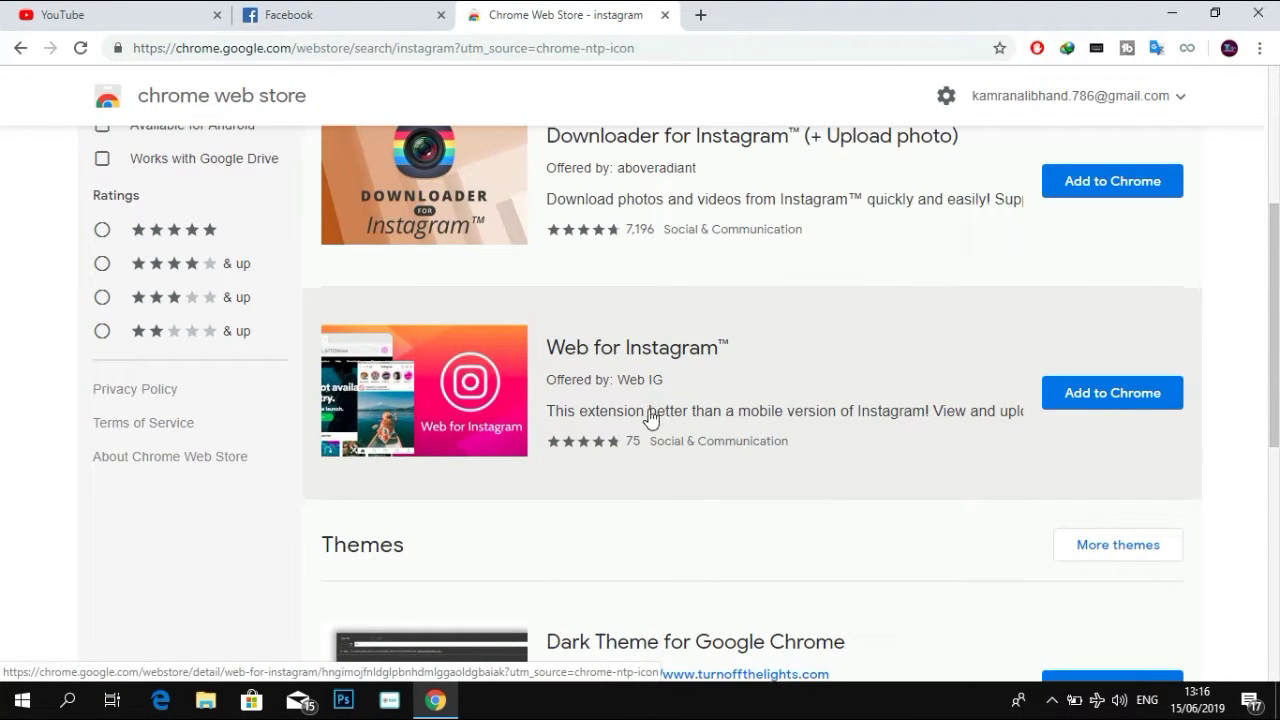
scroll(805, 380, "down", 1)
scroll(805, 380, "down", 2)
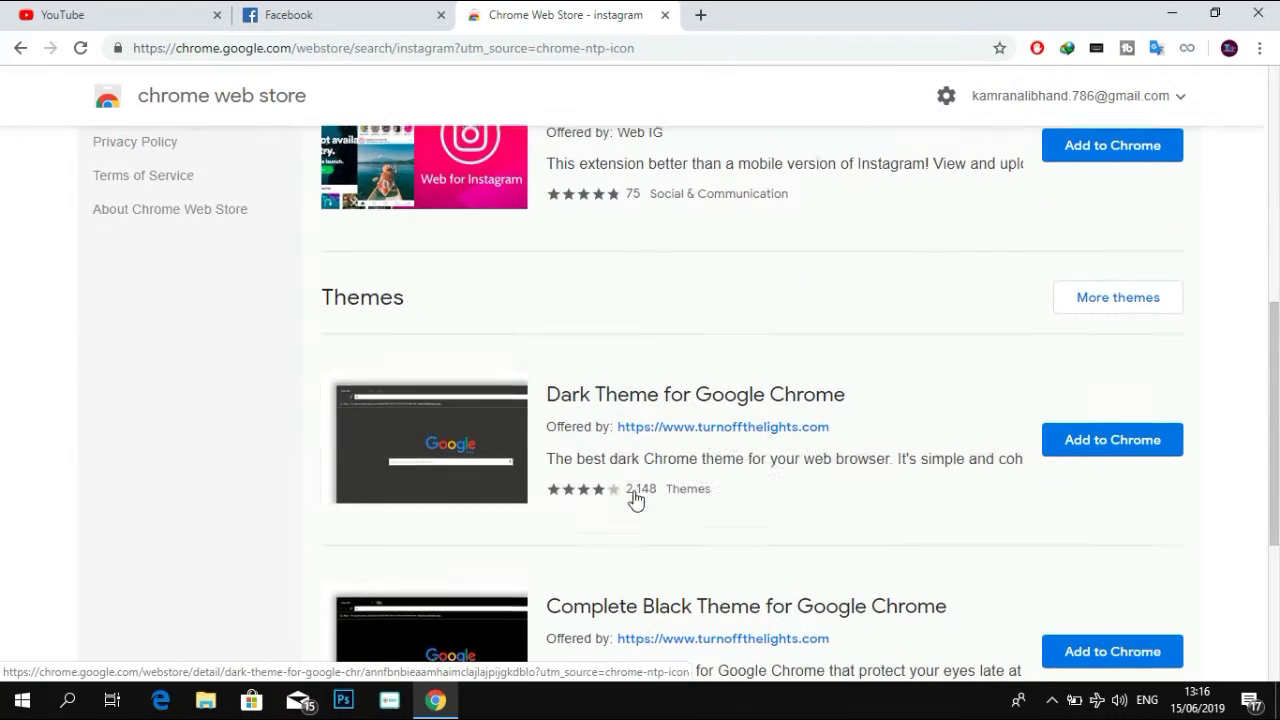
scroll(634, 494, "up", 2)
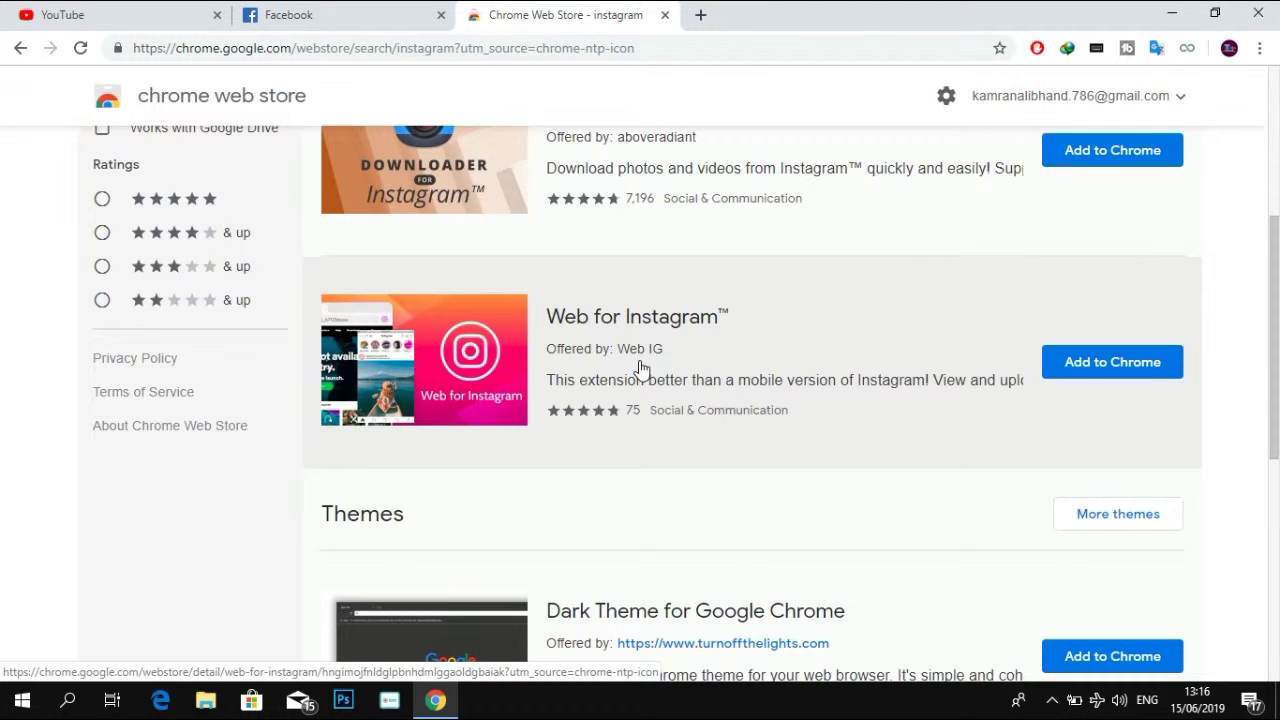
left_click(1114, 373)
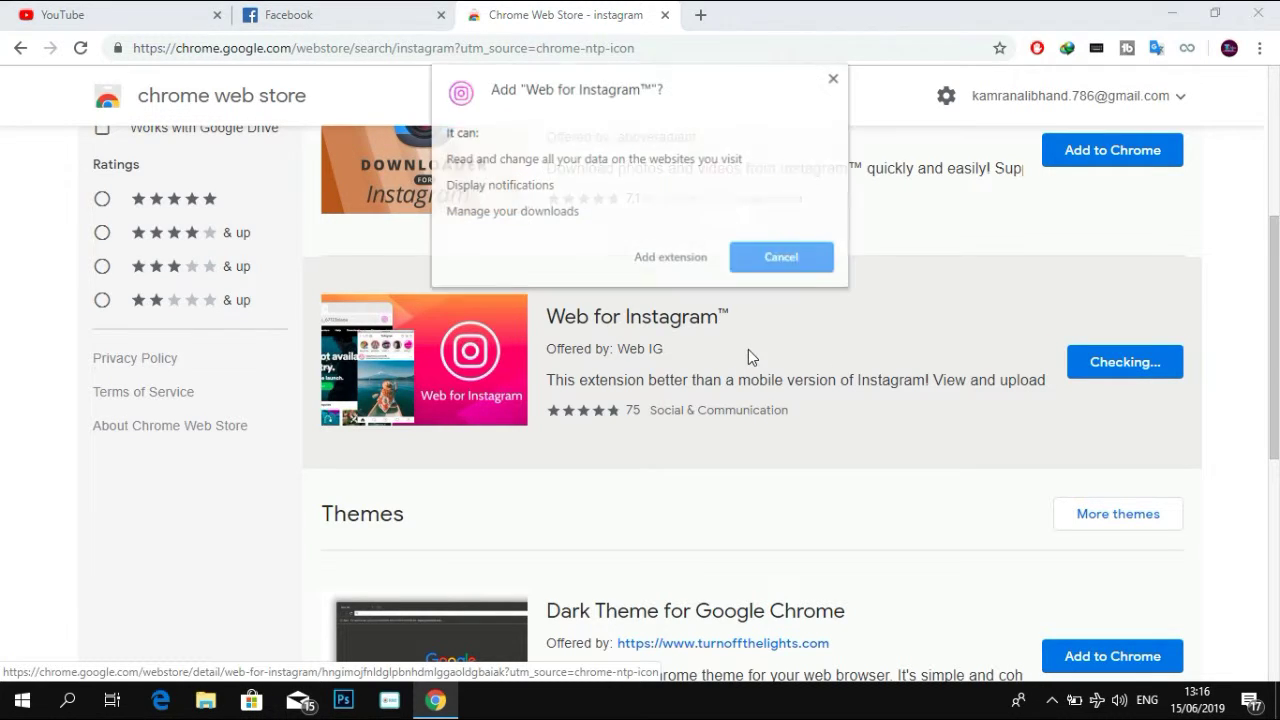
left_click(664, 262)
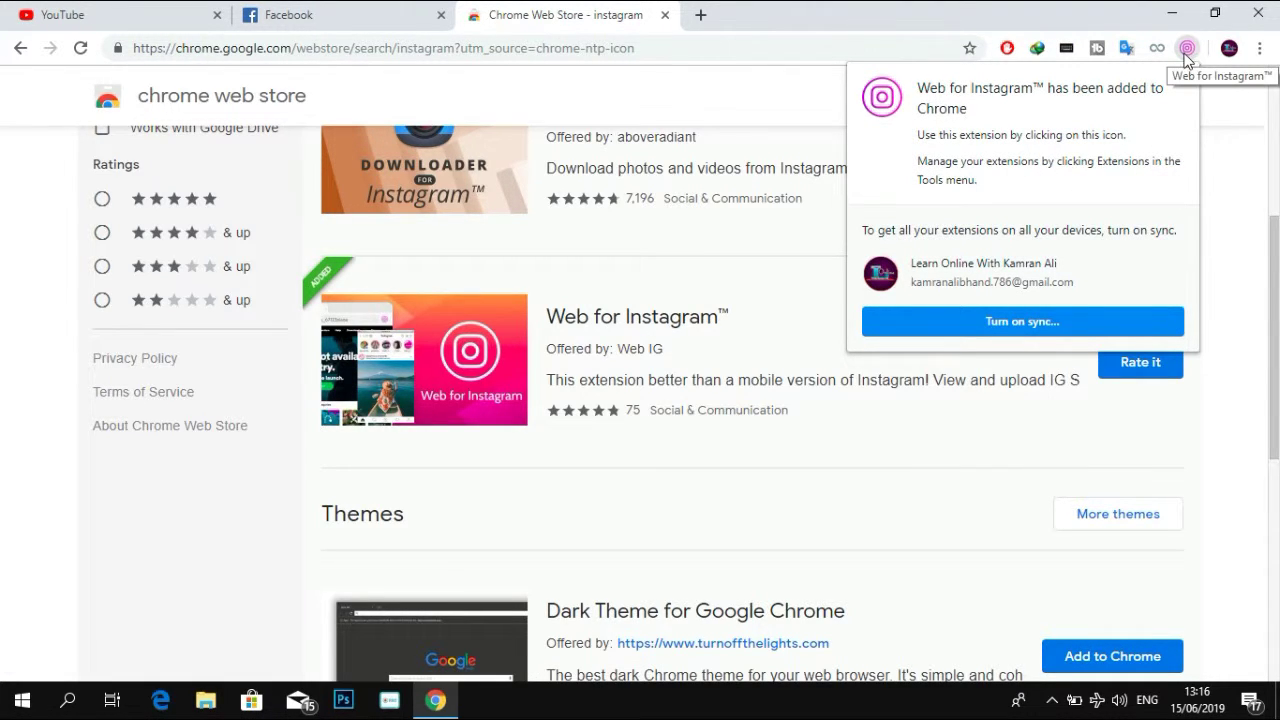
left_click(6, 222)
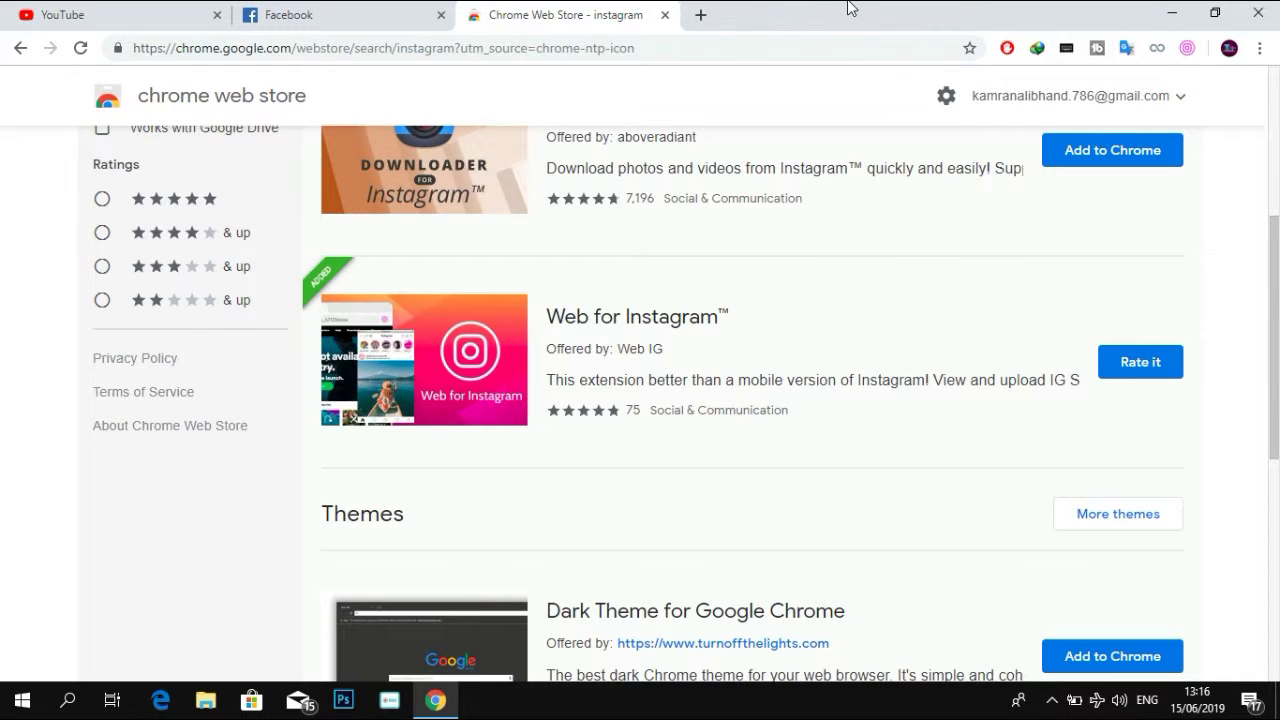
Open the Web for Instagram extension and look through the home feed, returning to its beginning
left_click(1185, 48)
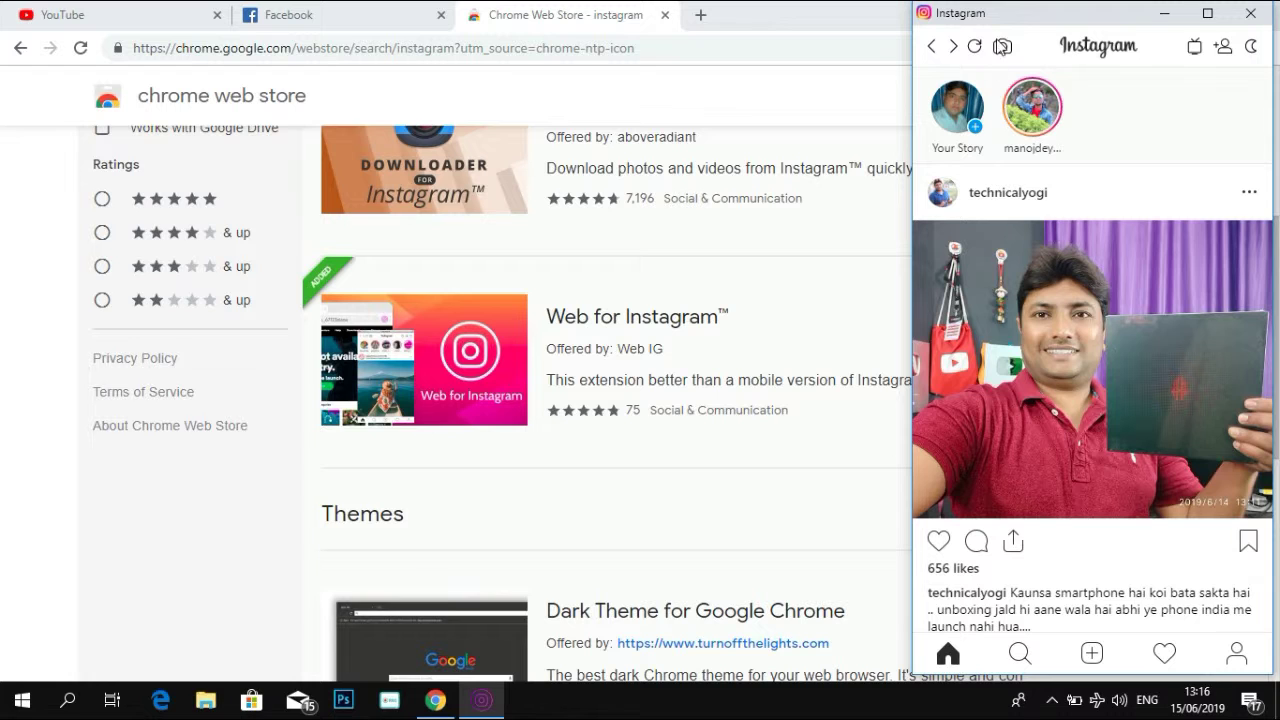
scroll(1071, 480, "down", 8)
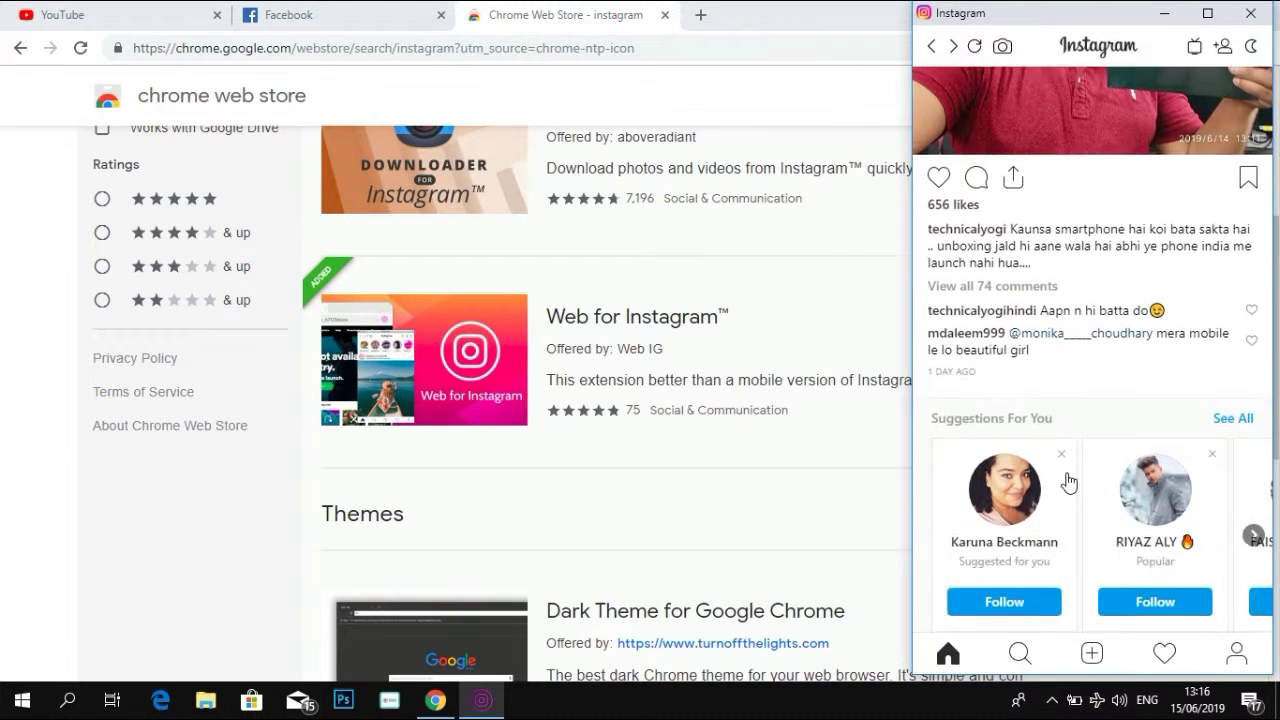
scroll(1071, 480, "down", 8)
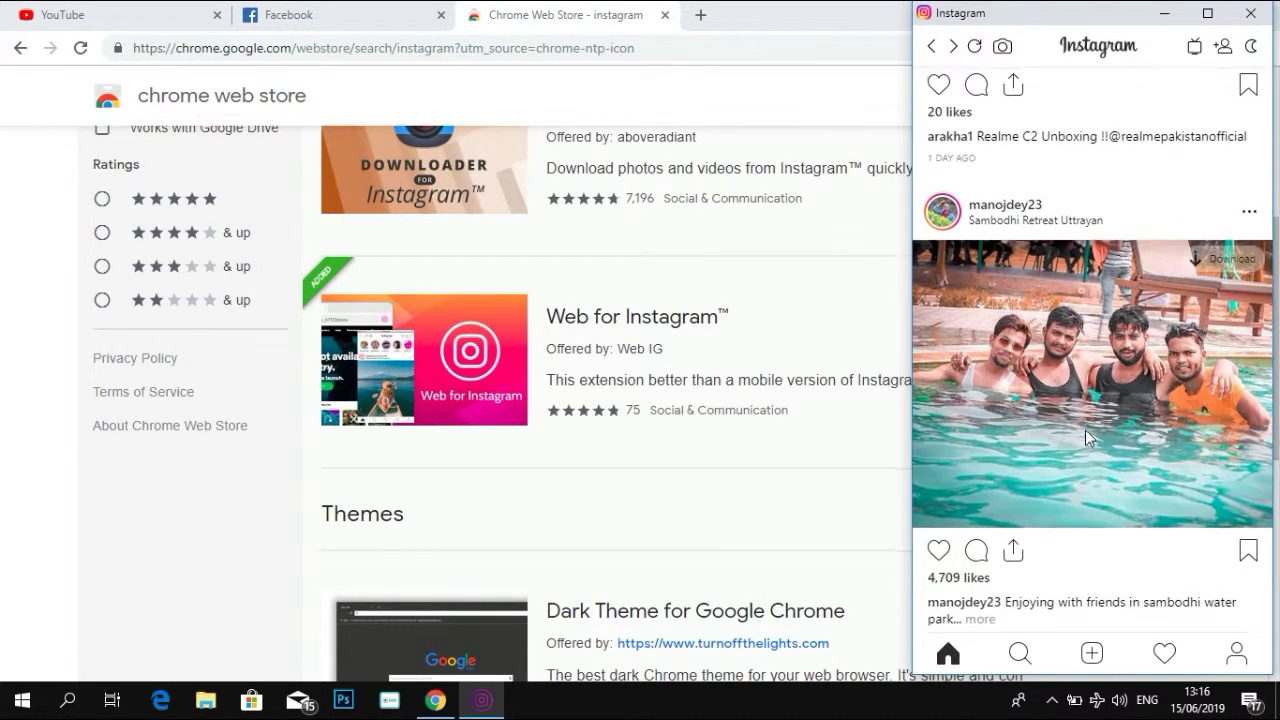
scroll(1102, 477, "down", 6)
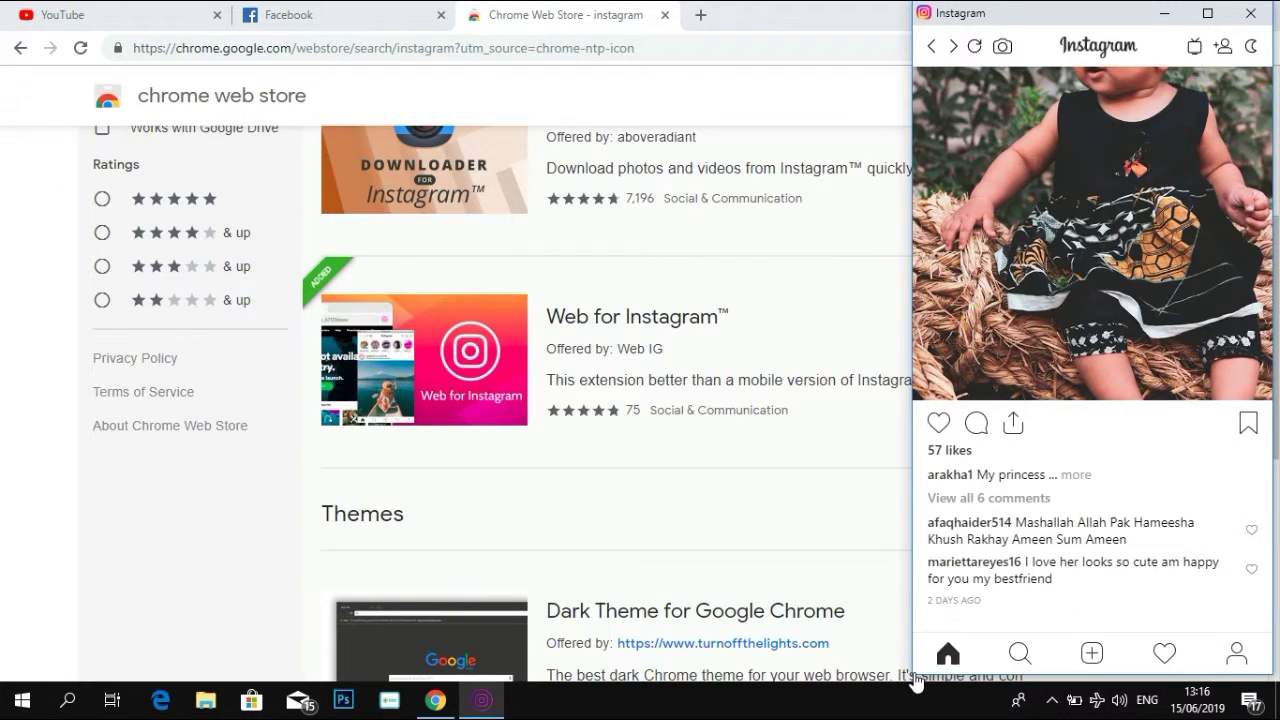
left_click(940, 658)
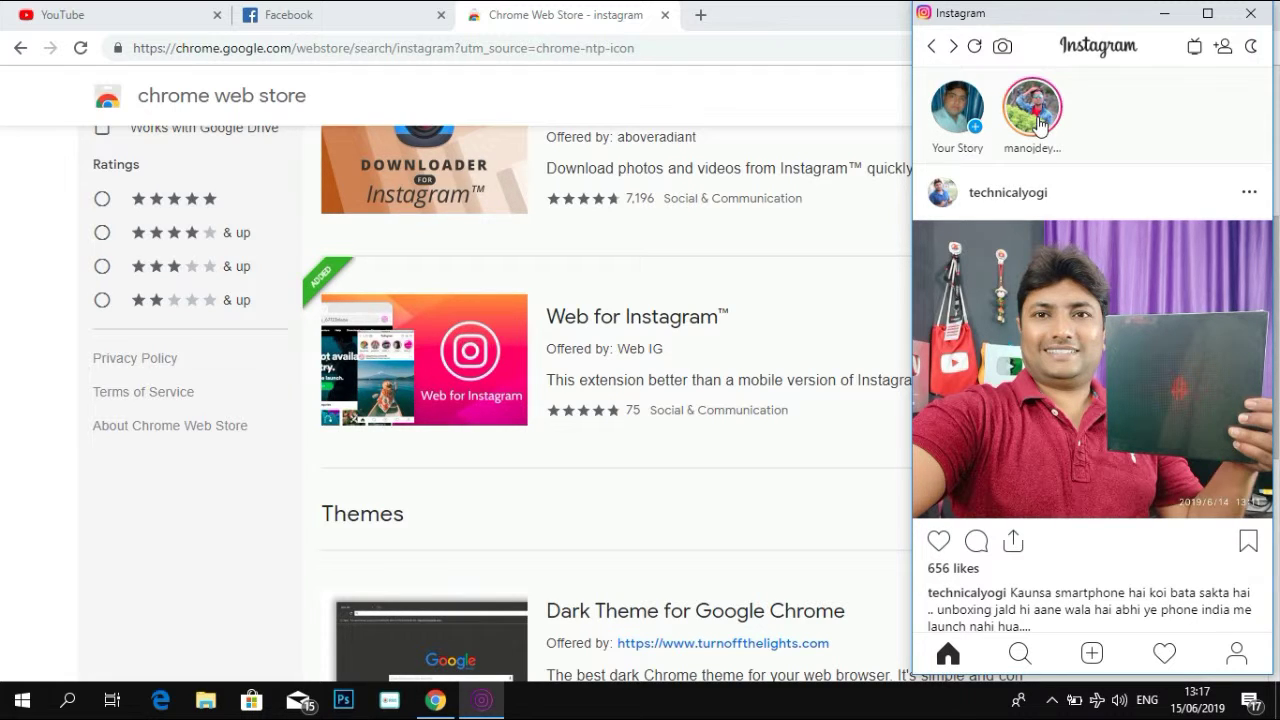
Bring up the camera upload's file picker, dismiss it without choosing a file, and view the Instagram search page
left_click(1003, 50)
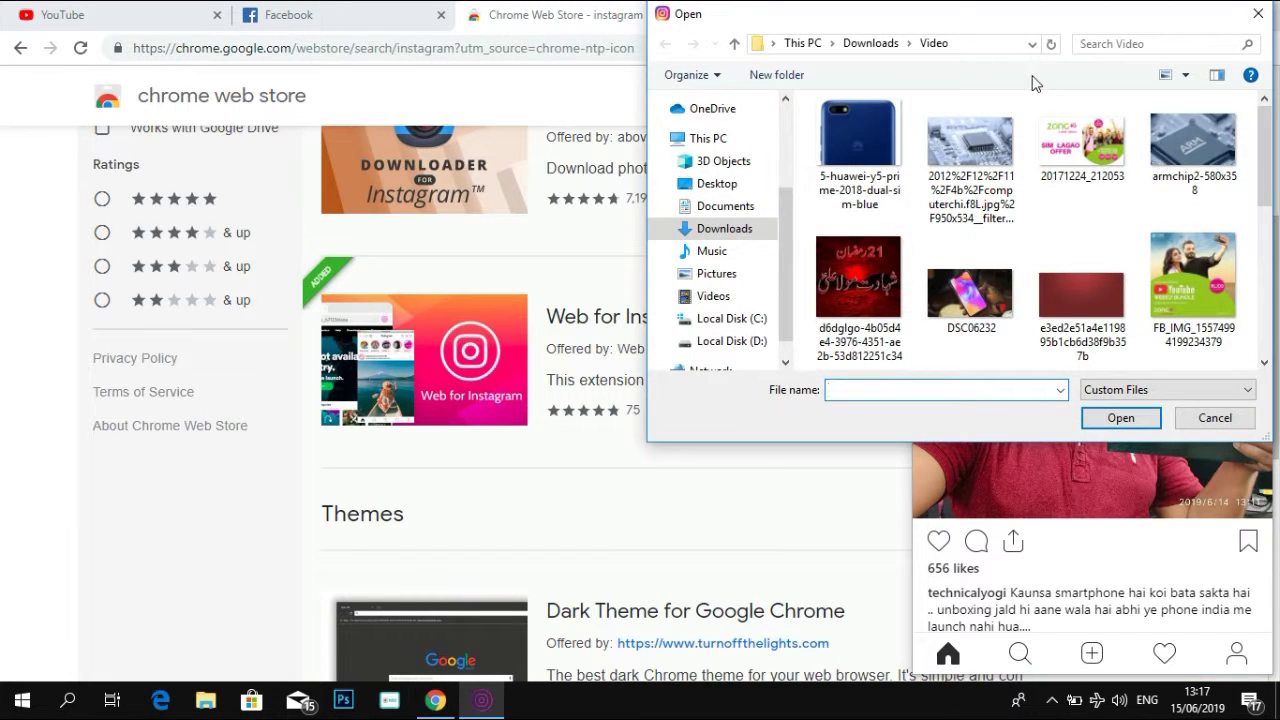
left_click(1257, 13)
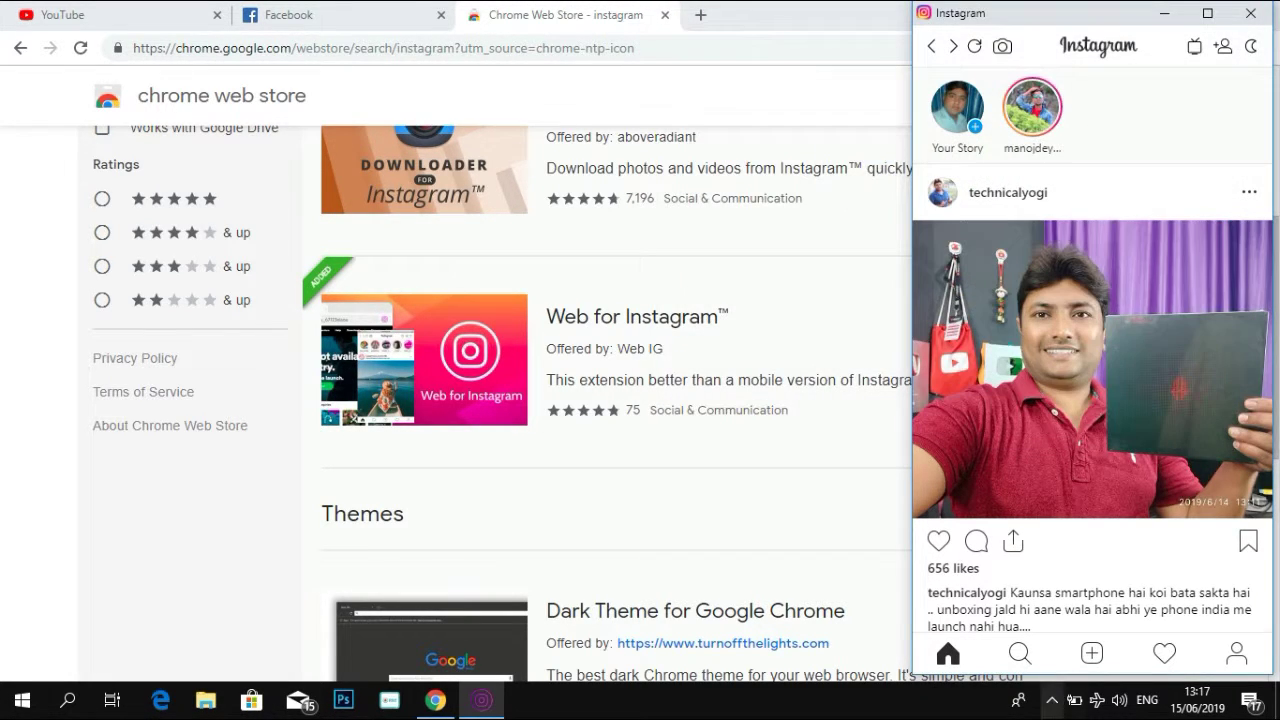
left_click(1005, 658)
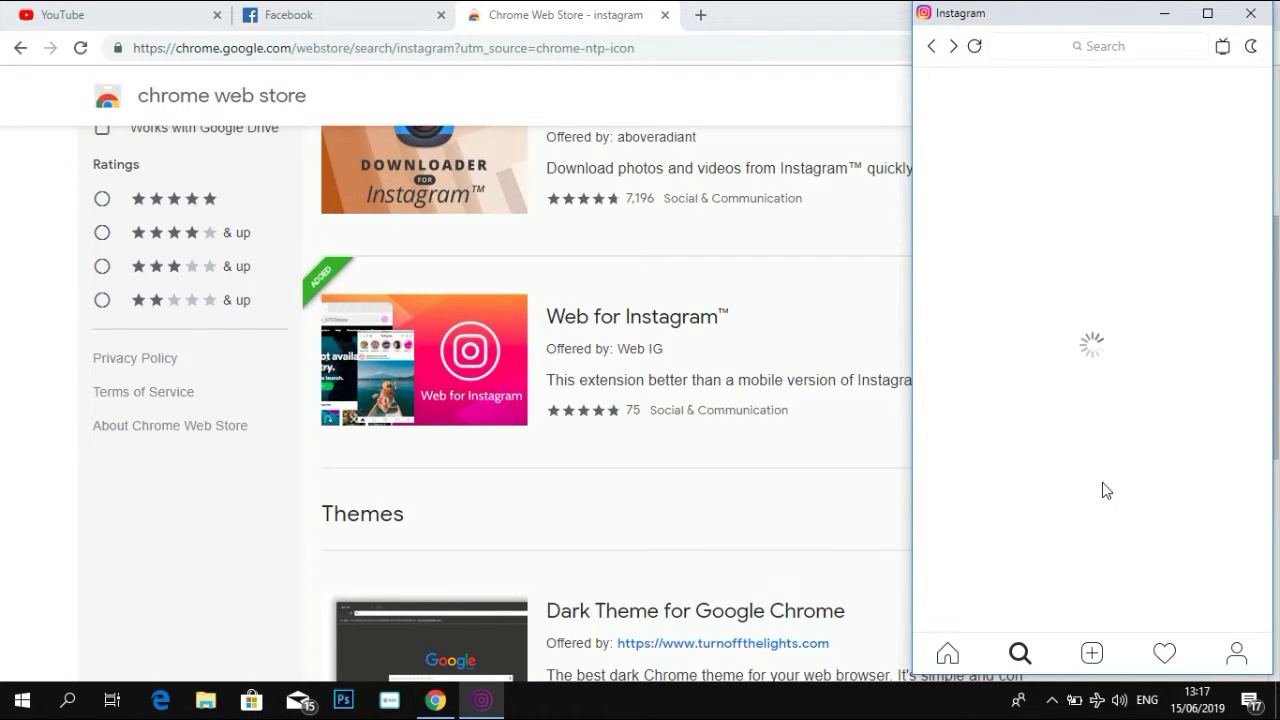
Start a new post with the "online earning" image from the Downloads > Video folder, showing All Files
left_click(1091, 655)
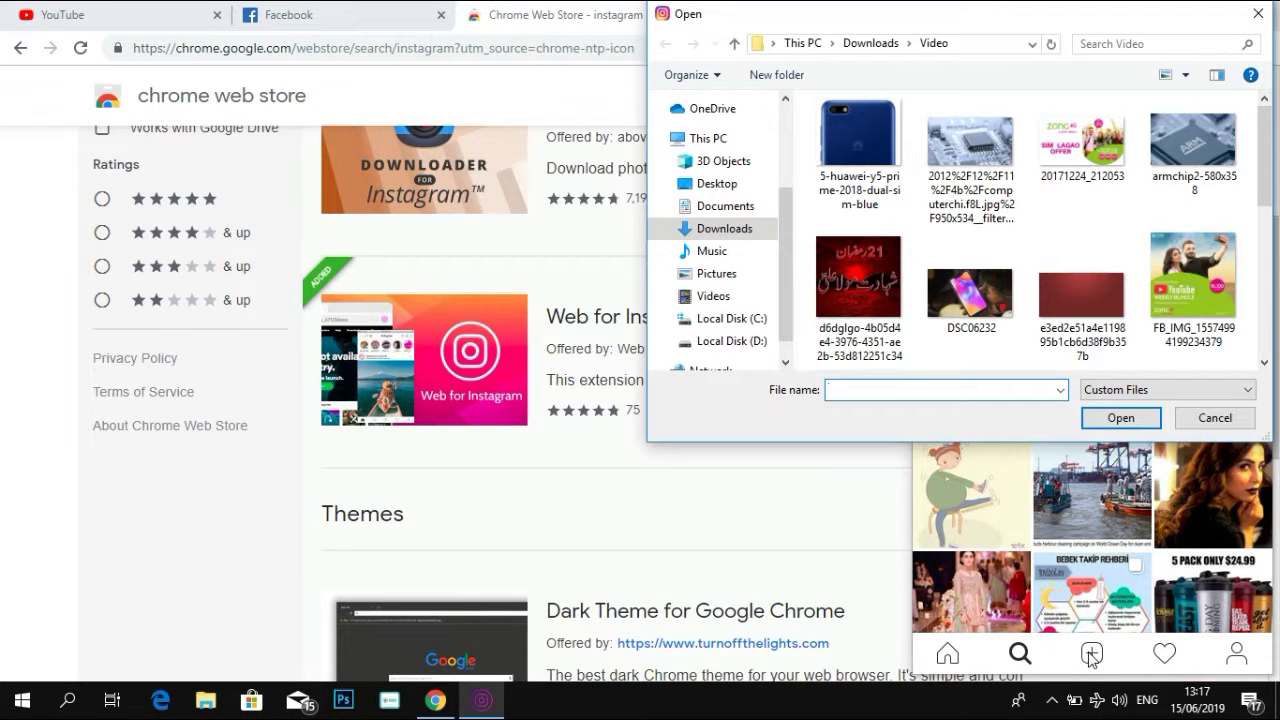
scroll(1100, 180, "down", 5)
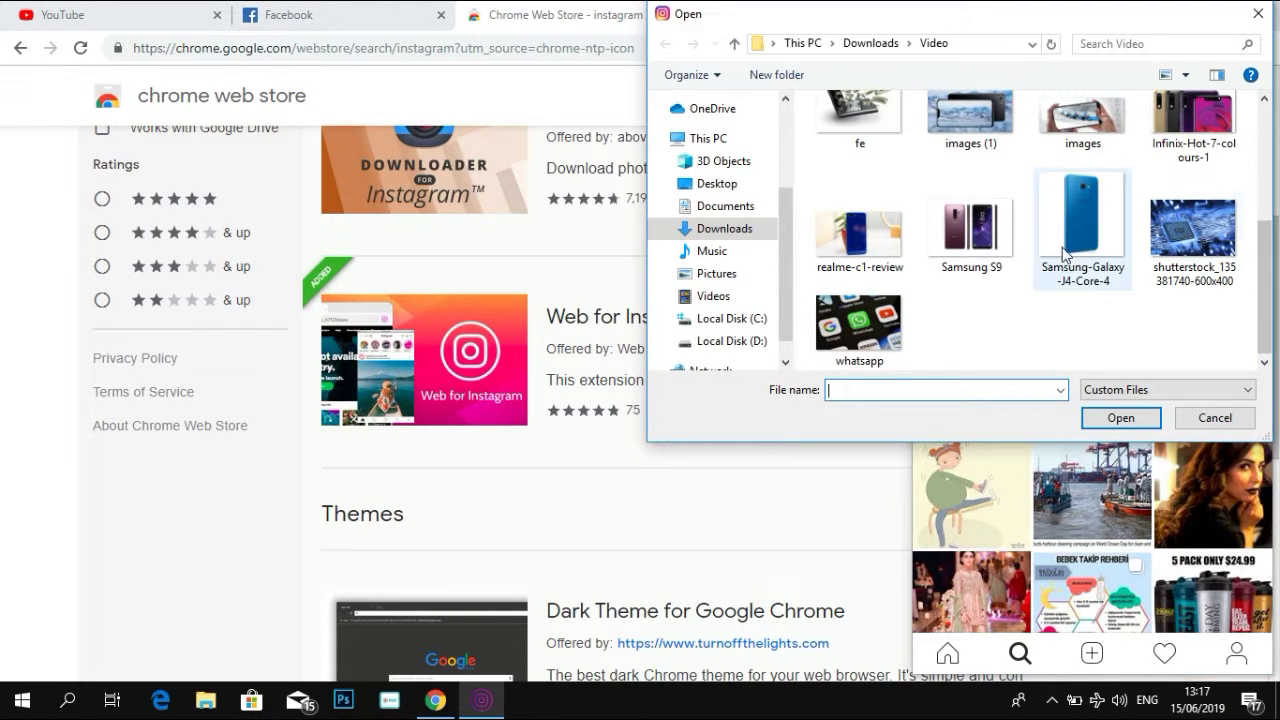
scroll(1066, 300, "up", 1)
left_click(1167, 390)
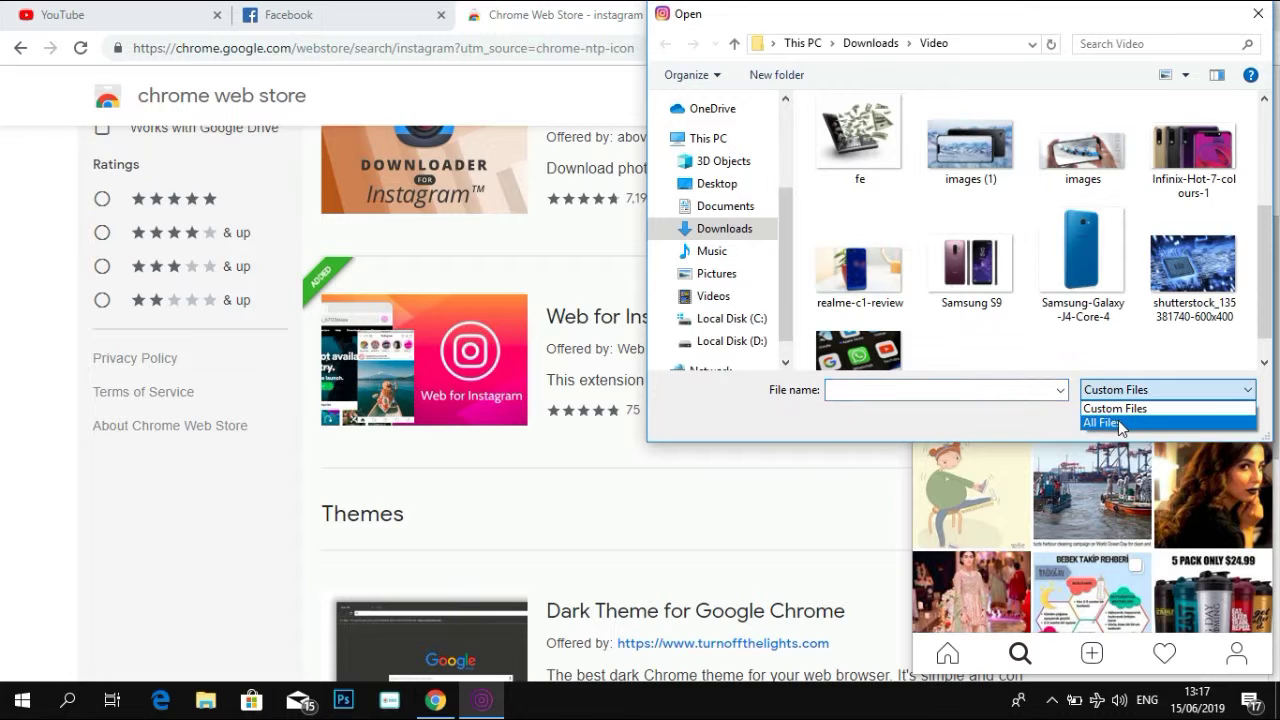
left_click(1110, 420)
scroll(1040, 270, "down", 2)
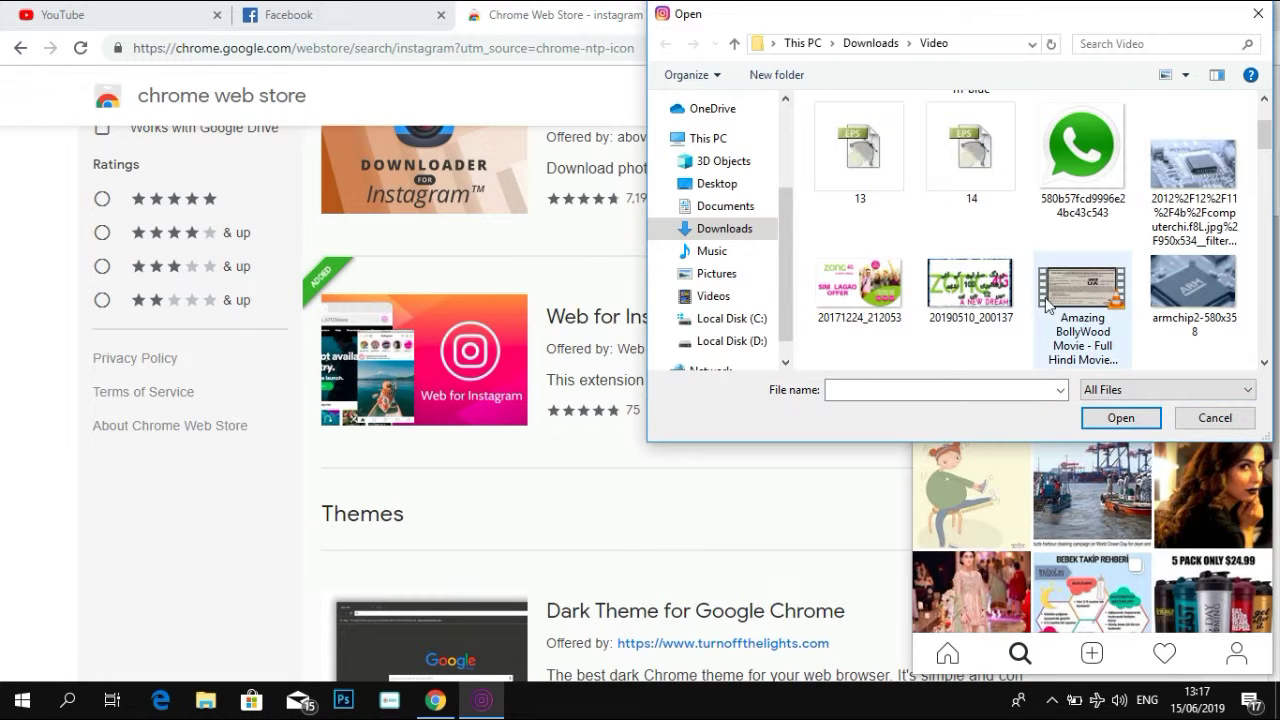
left_click(972, 295)
scroll(890, 312, "down", 5)
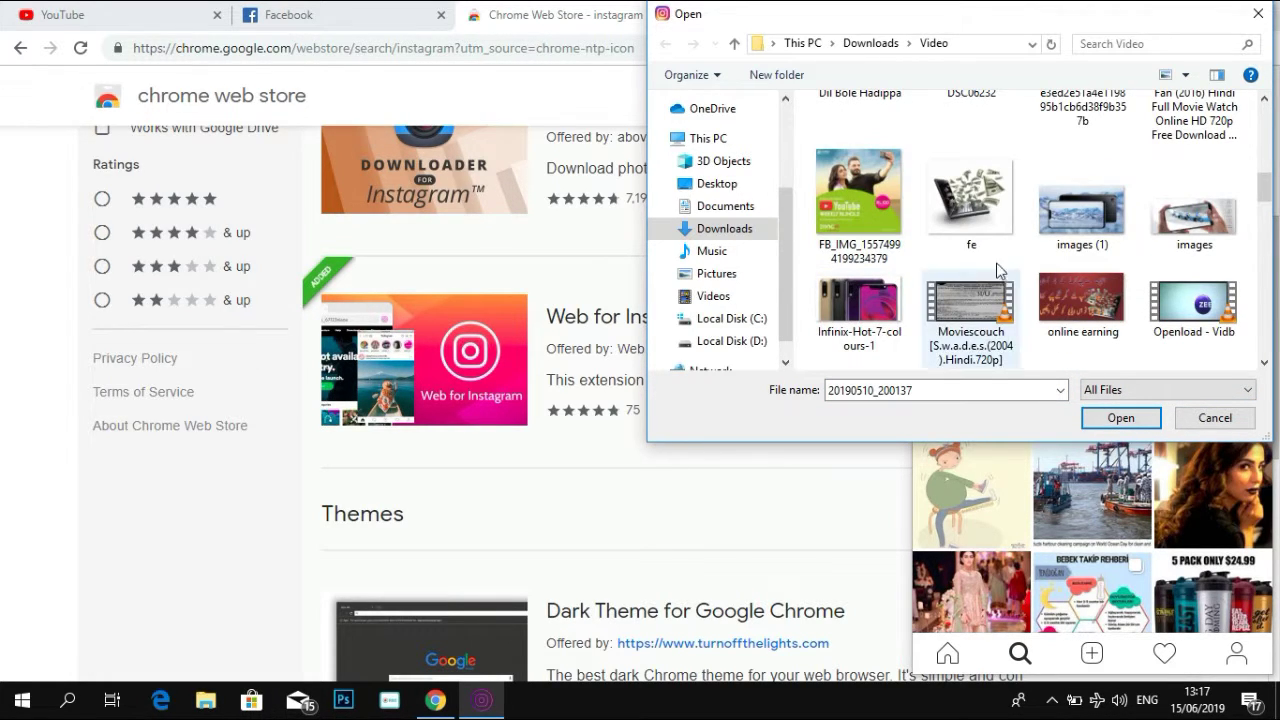
left_click(1083, 298)
left_click(1118, 418)
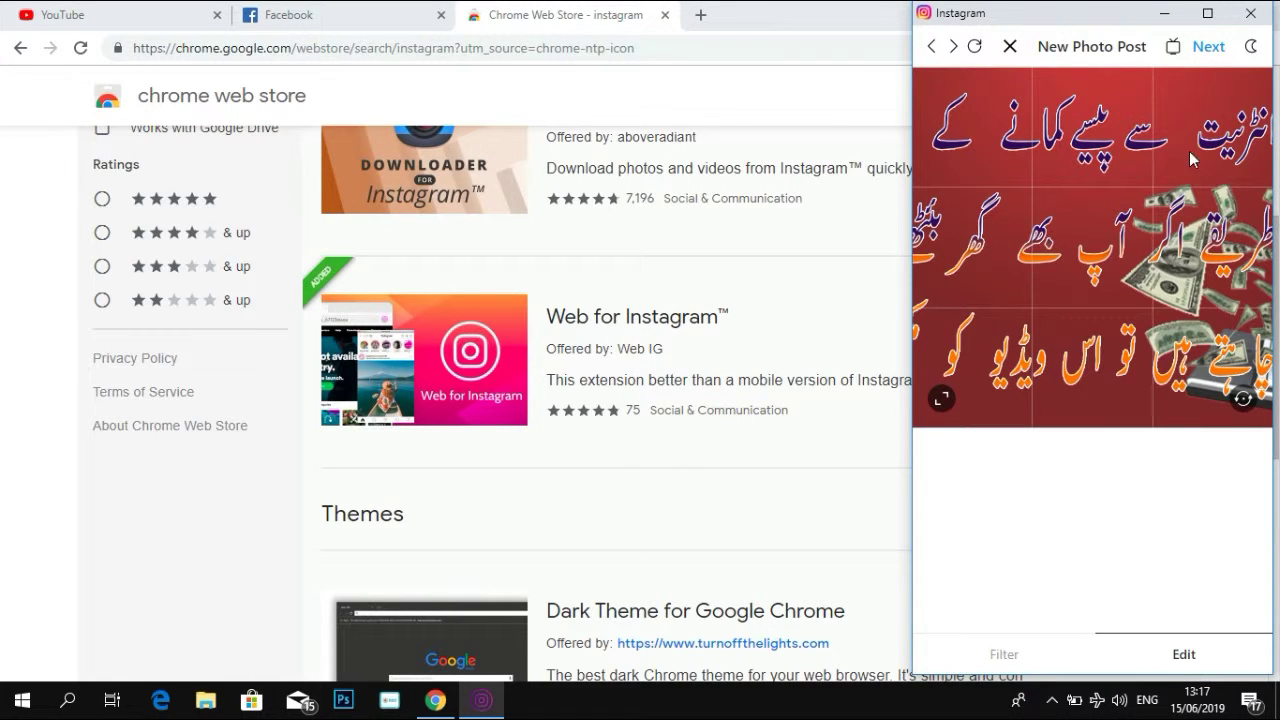
Fit the whole image in the post frame and preview the Clarendon and Gingham filters, finishing on Normal
left_click(941, 399)
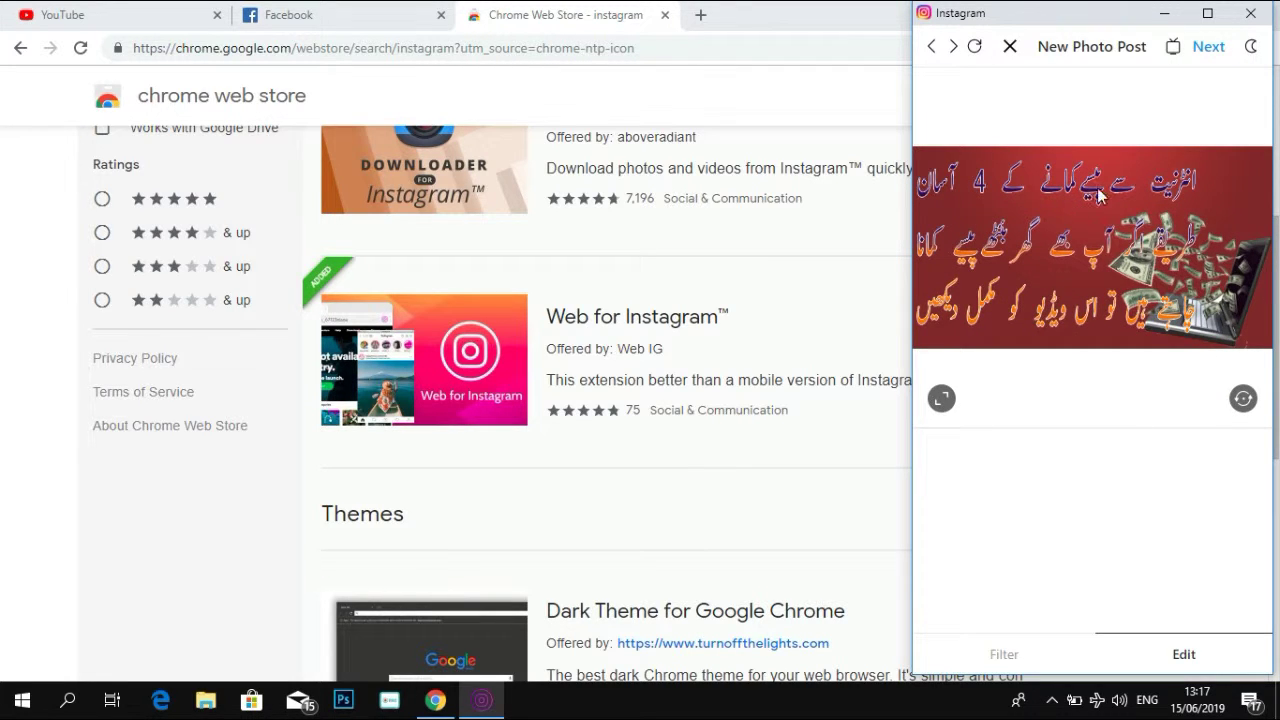
left_click(1009, 654)
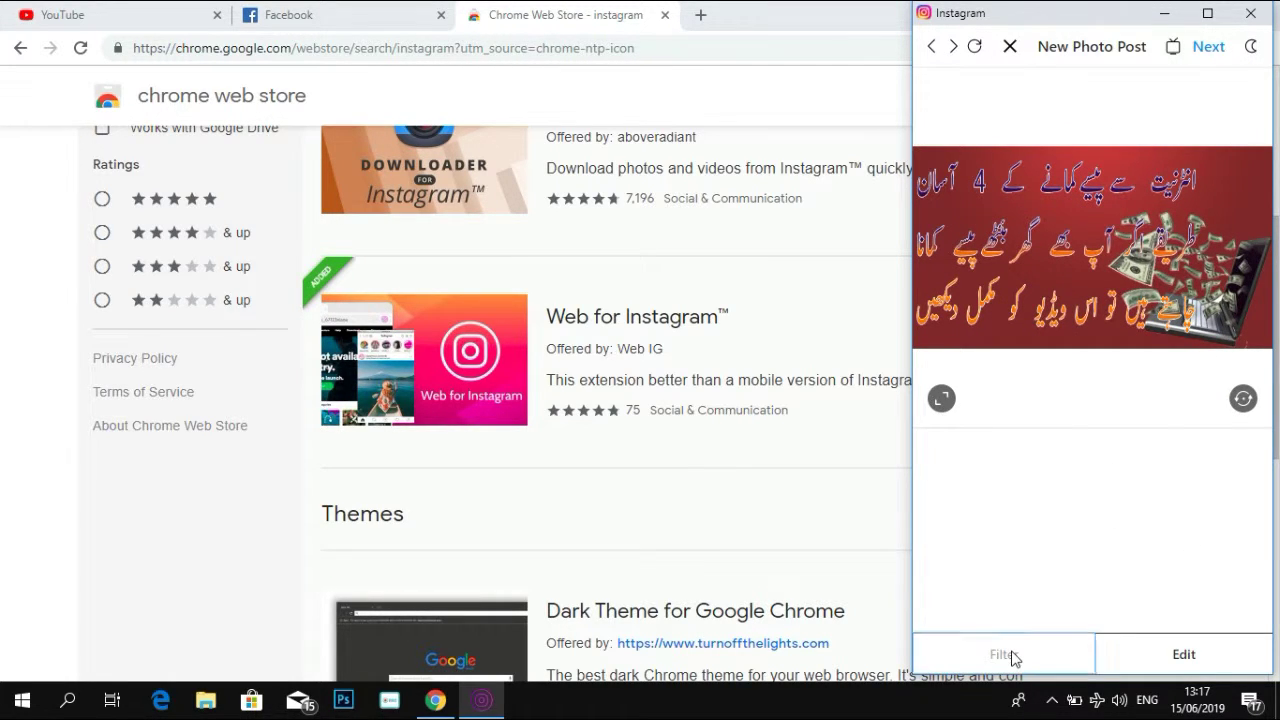
left_click(1043, 498)
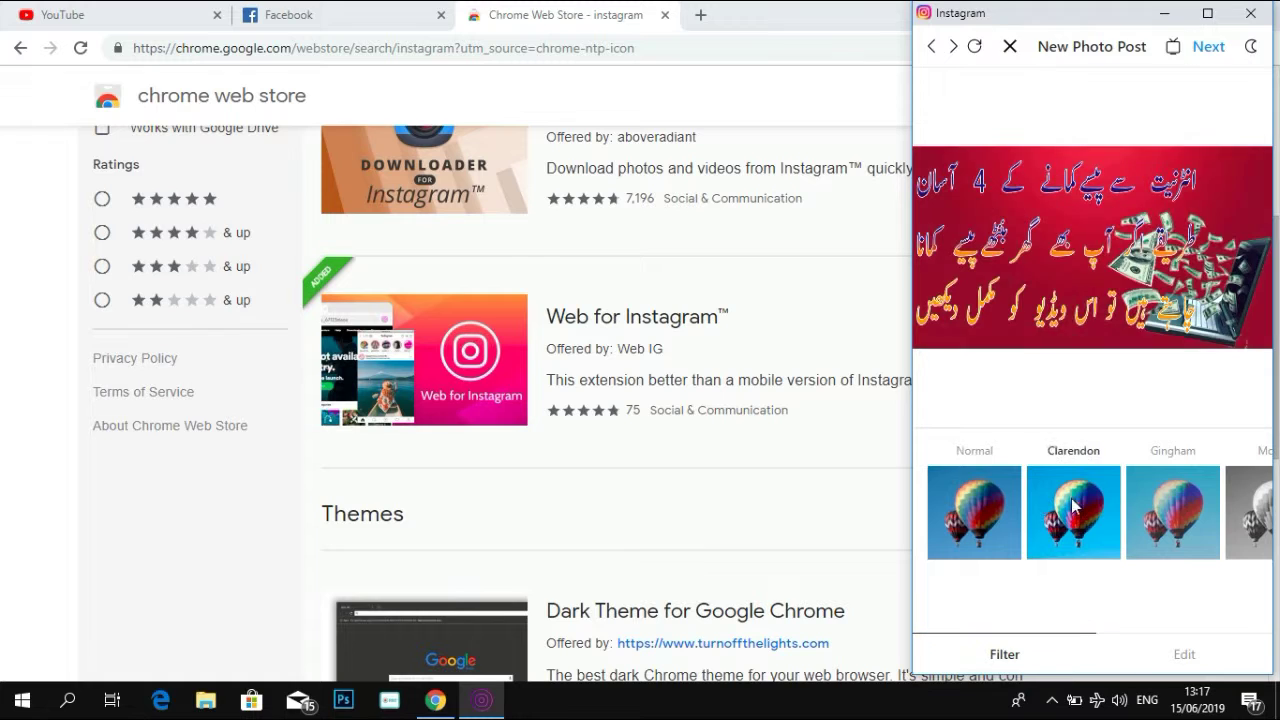
left_click(1216, 517)
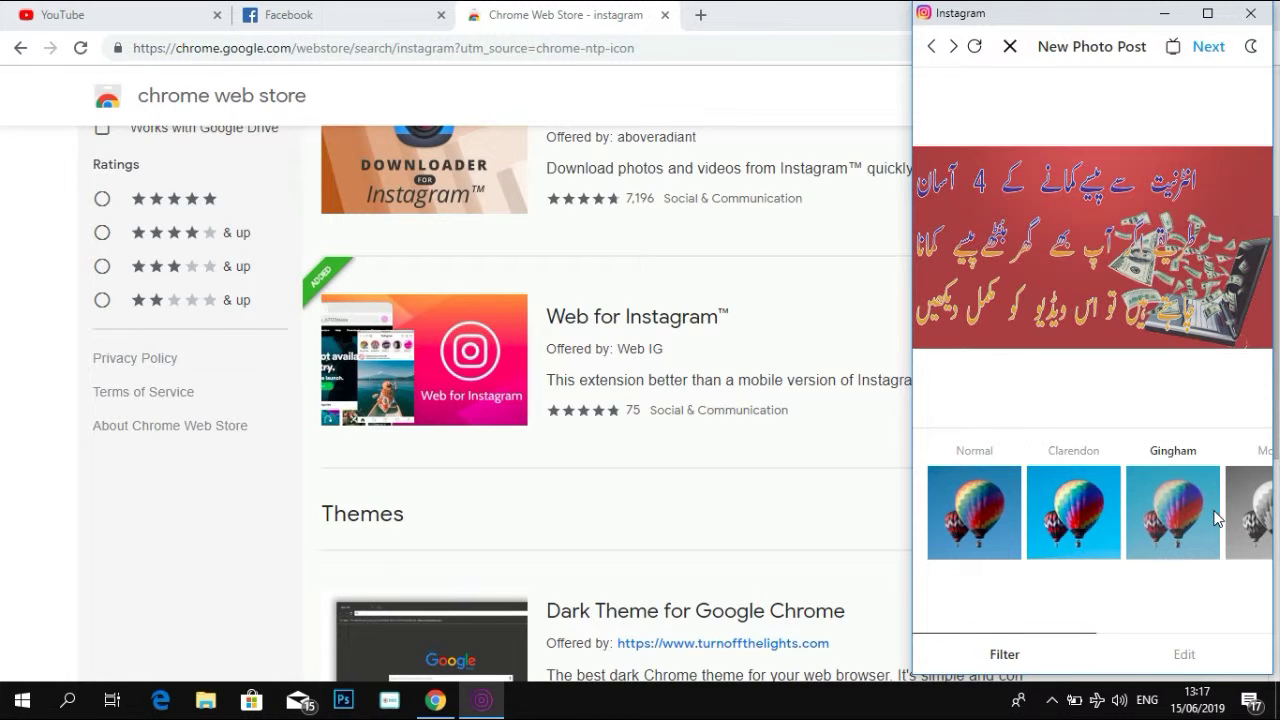
left_click(965, 507)
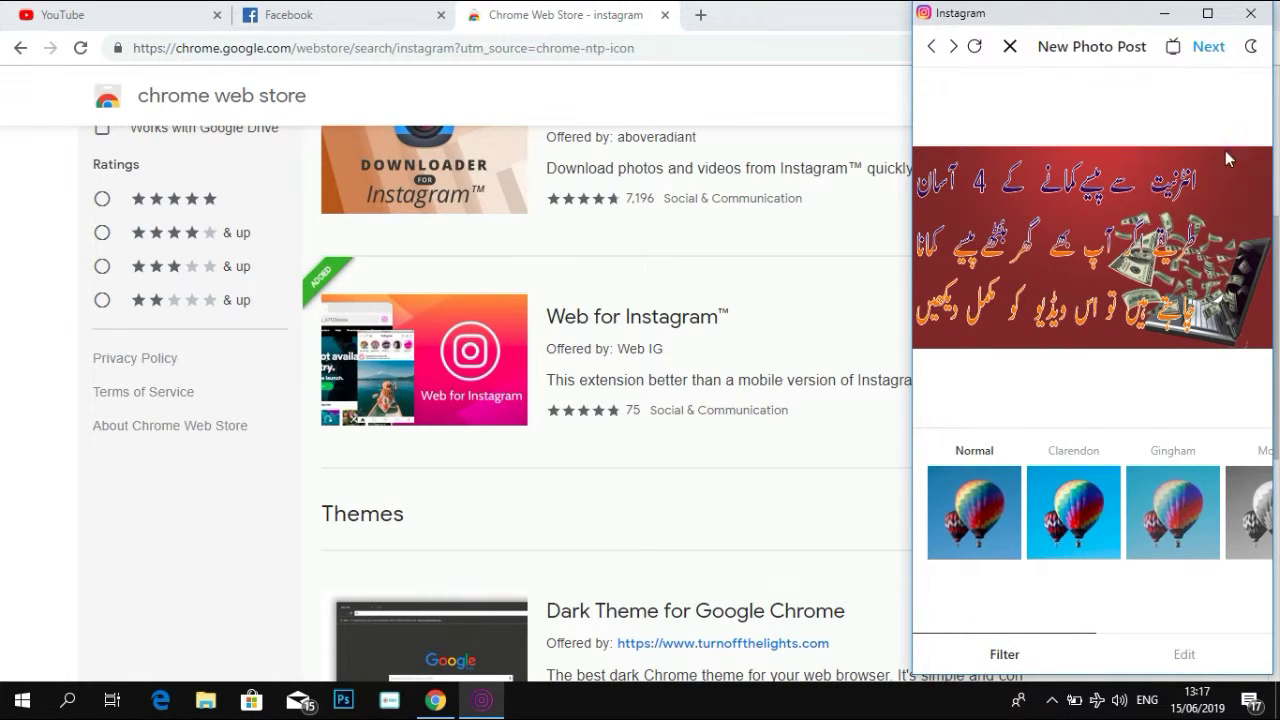
Continue to the new post's details and enter and leave the caption field without writing a caption
left_click(1208, 46)
left_click(1051, 86)
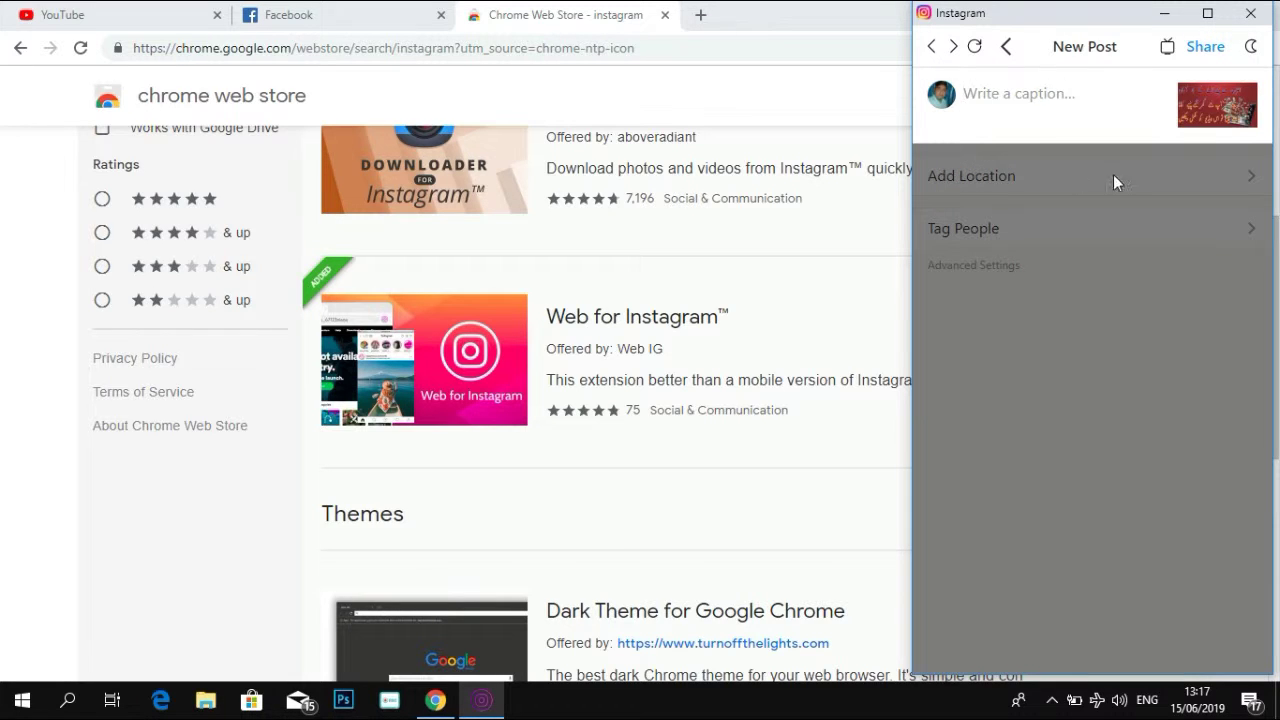
left_click(999, 188)
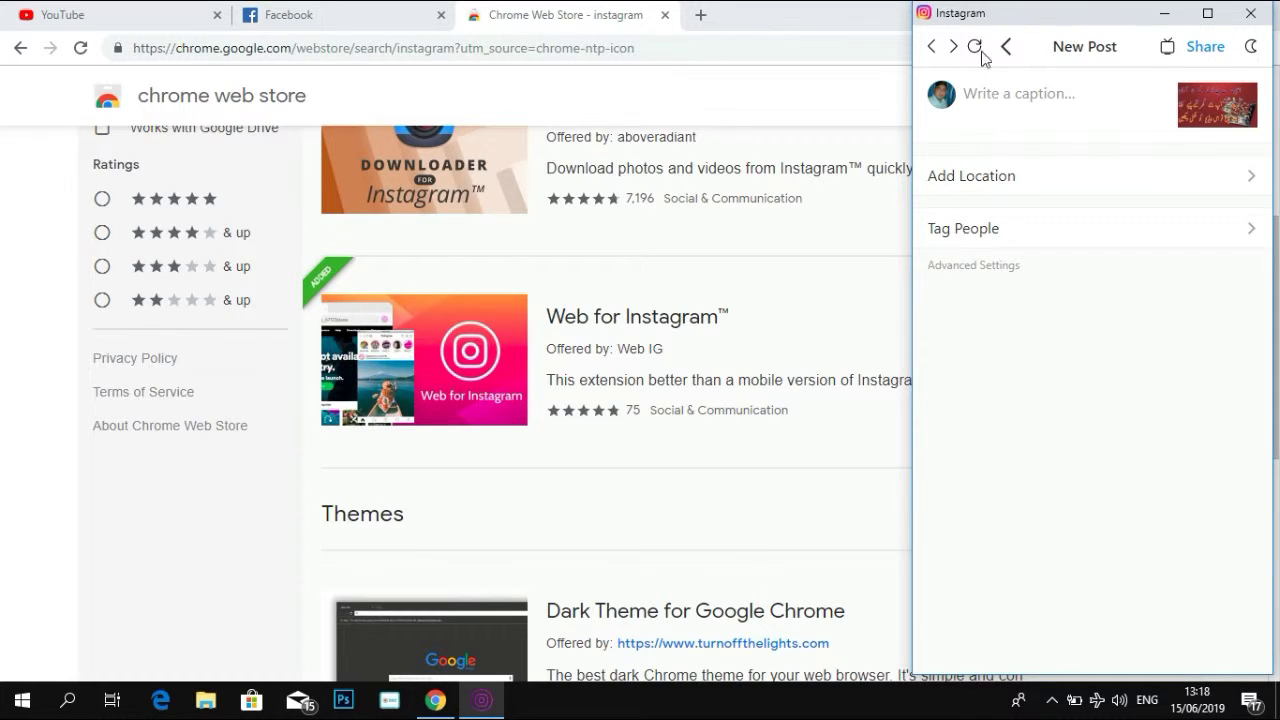
Abandon the unshared photo post and go back to the Instagram home feed
left_click(930, 48)
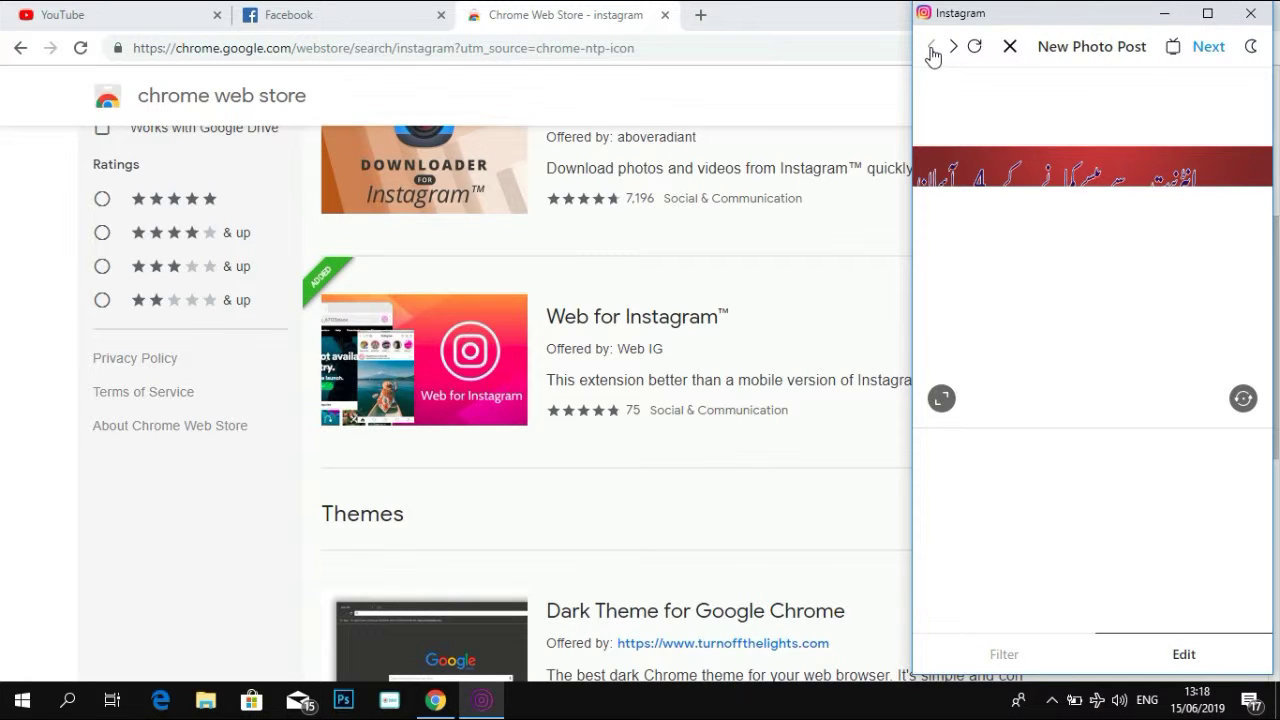
left_click(931, 47)
left_click(931, 47)
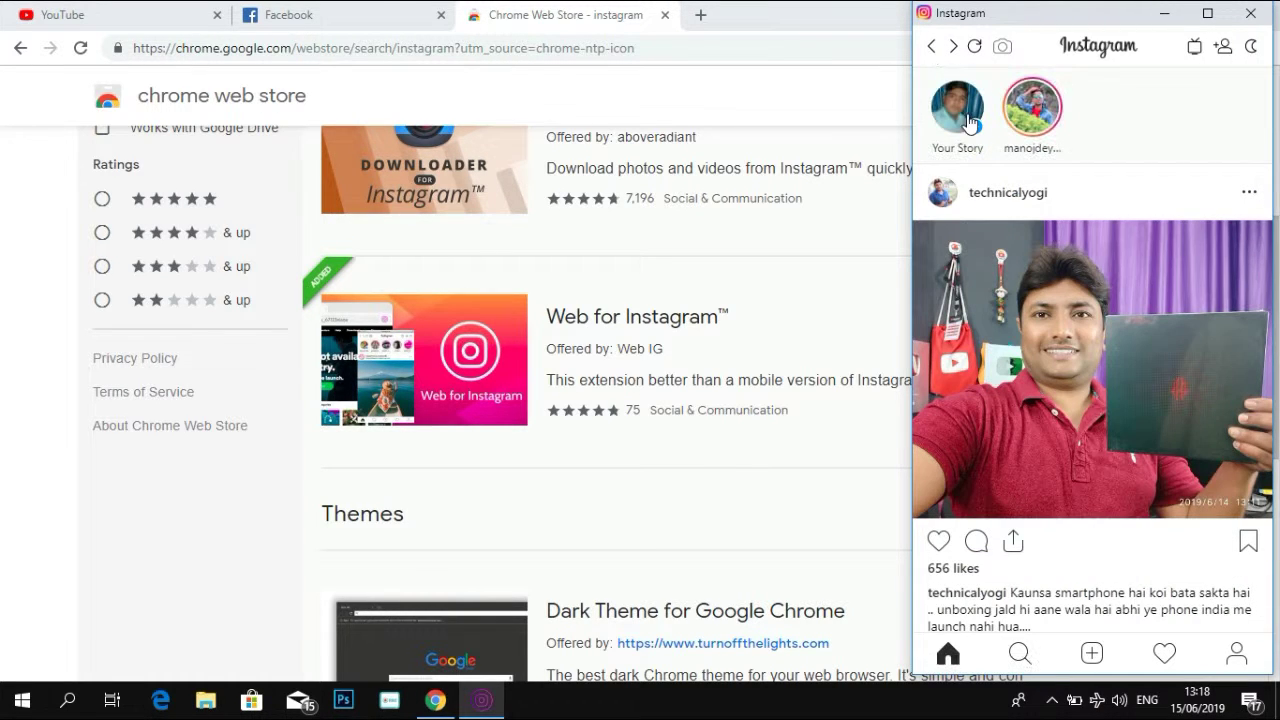
View the account's Activity page and look through its list of likes and new followers
left_click(1166, 656)
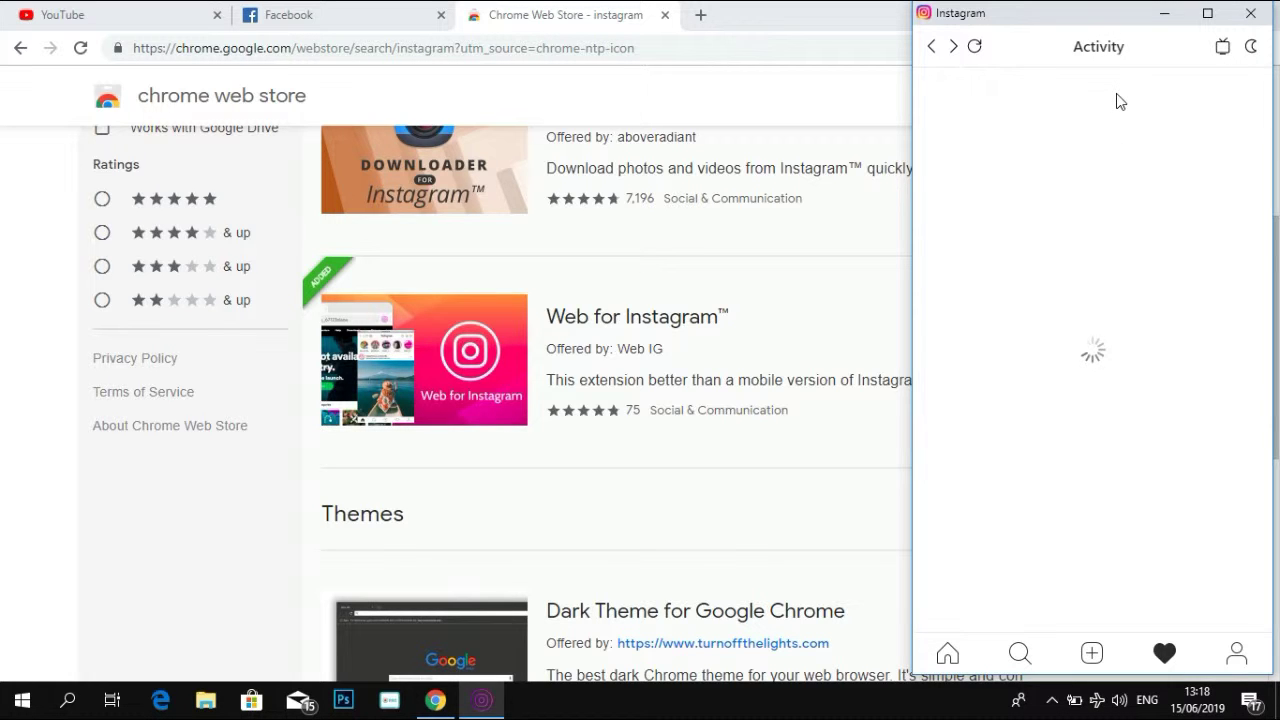
scroll(1052, 272, "down", 1)
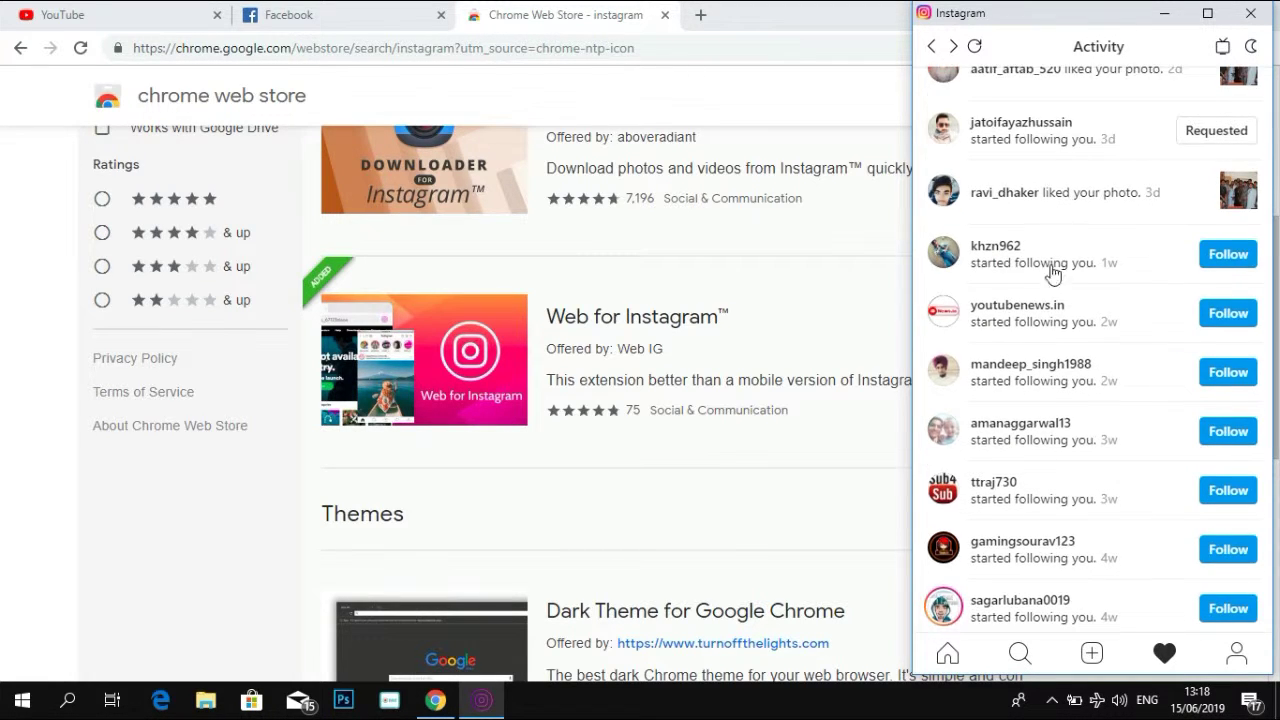
scroll(1052, 272, "down", 8)
scroll(1074, 449, "up", 5)
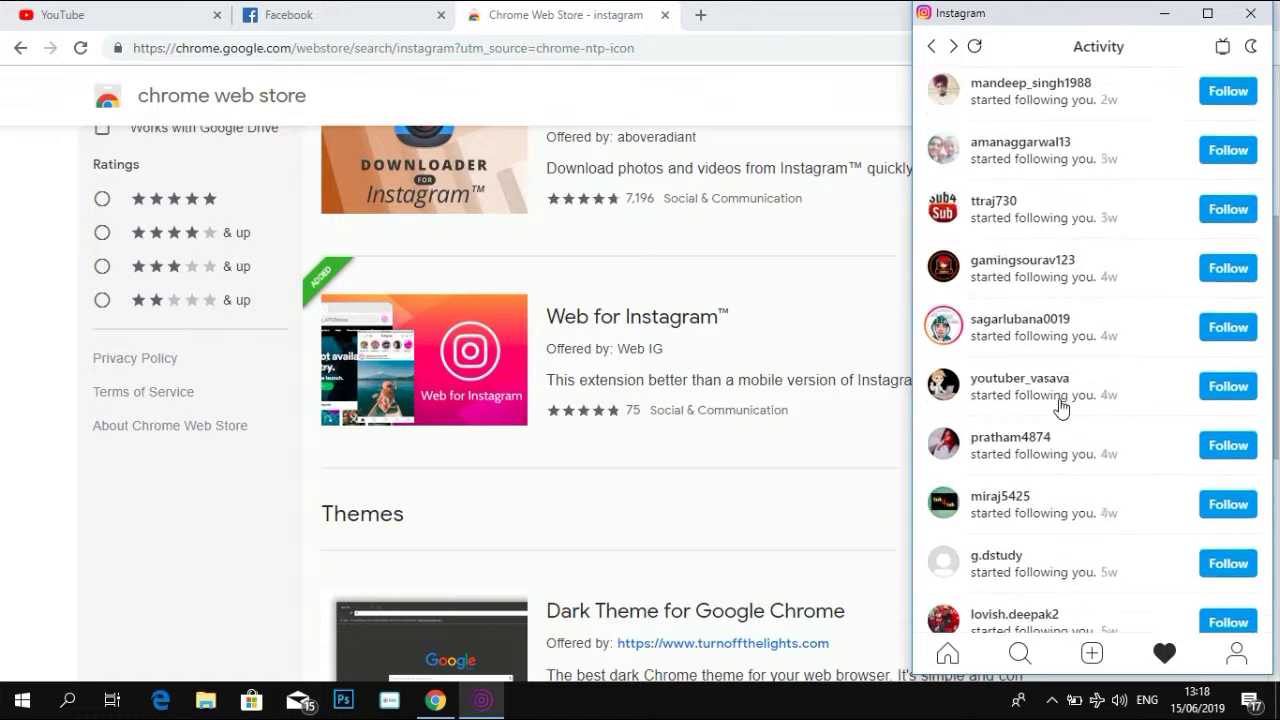
scroll(1060, 407, "down", 12)
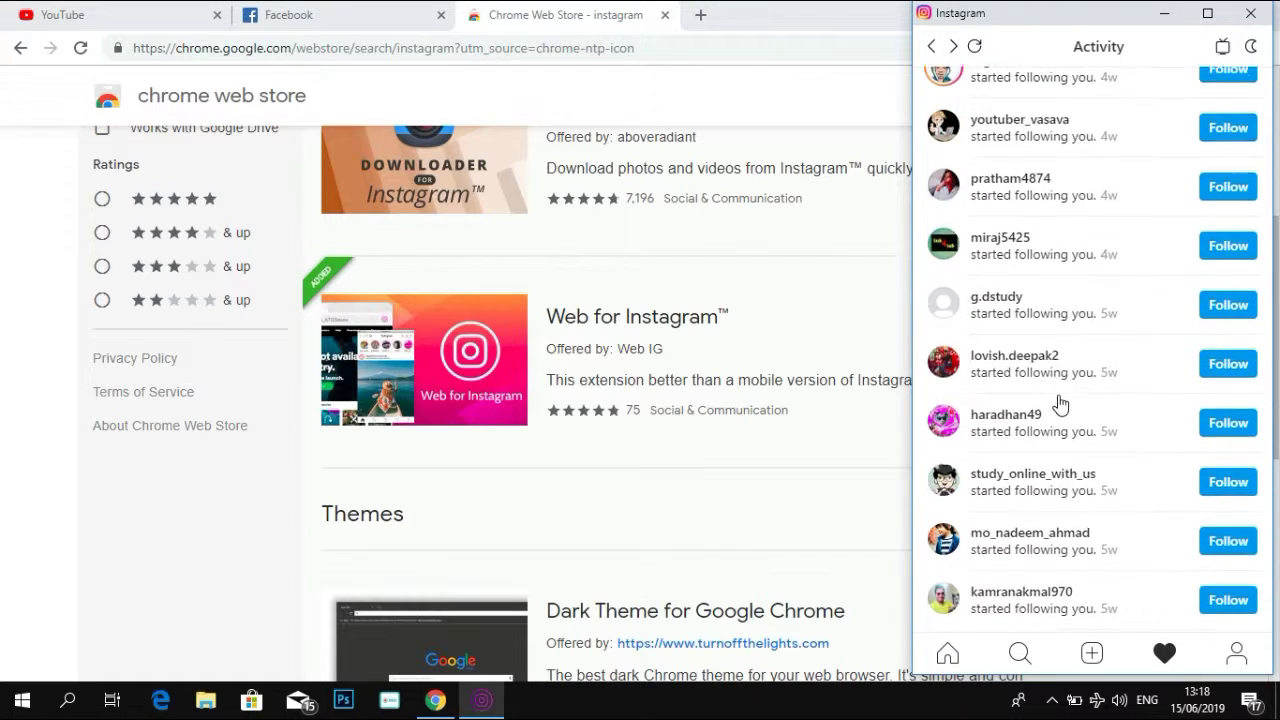
Visit the account's own profile, view its Options list, check the people suggestions, and return to the profile
left_click(1237, 657)
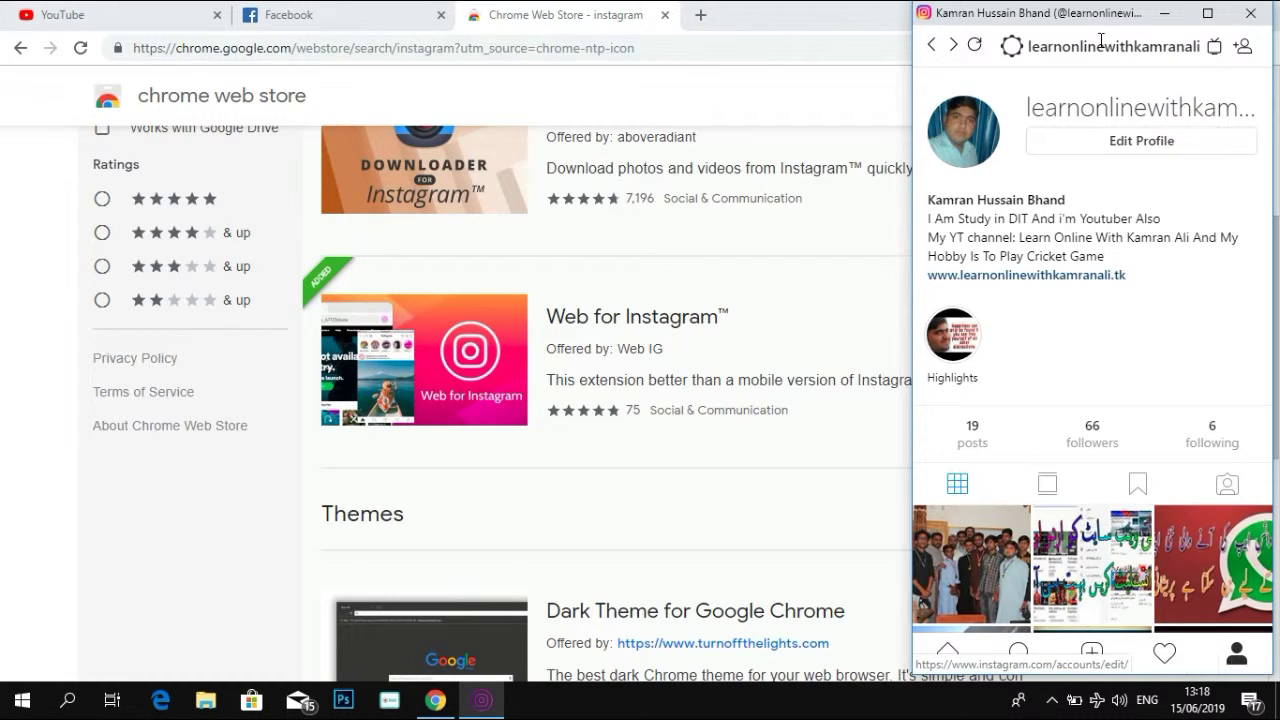
left_click(1008, 58)
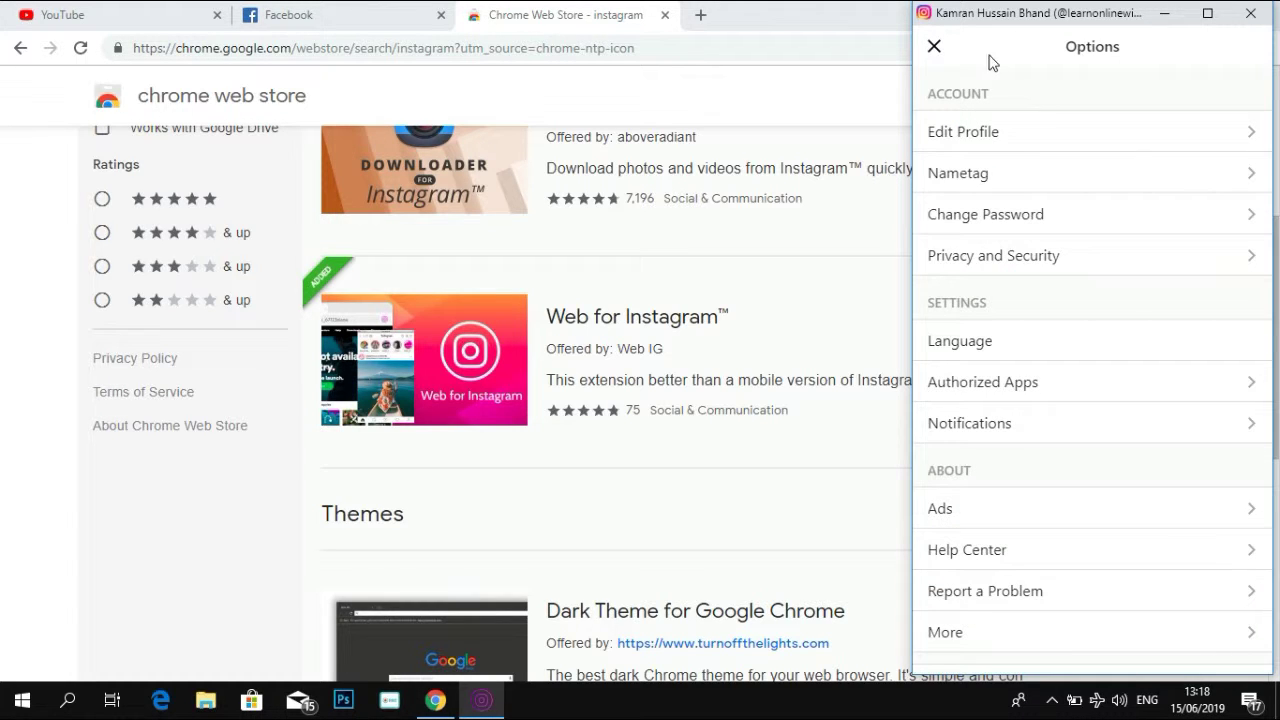
left_click(934, 48)
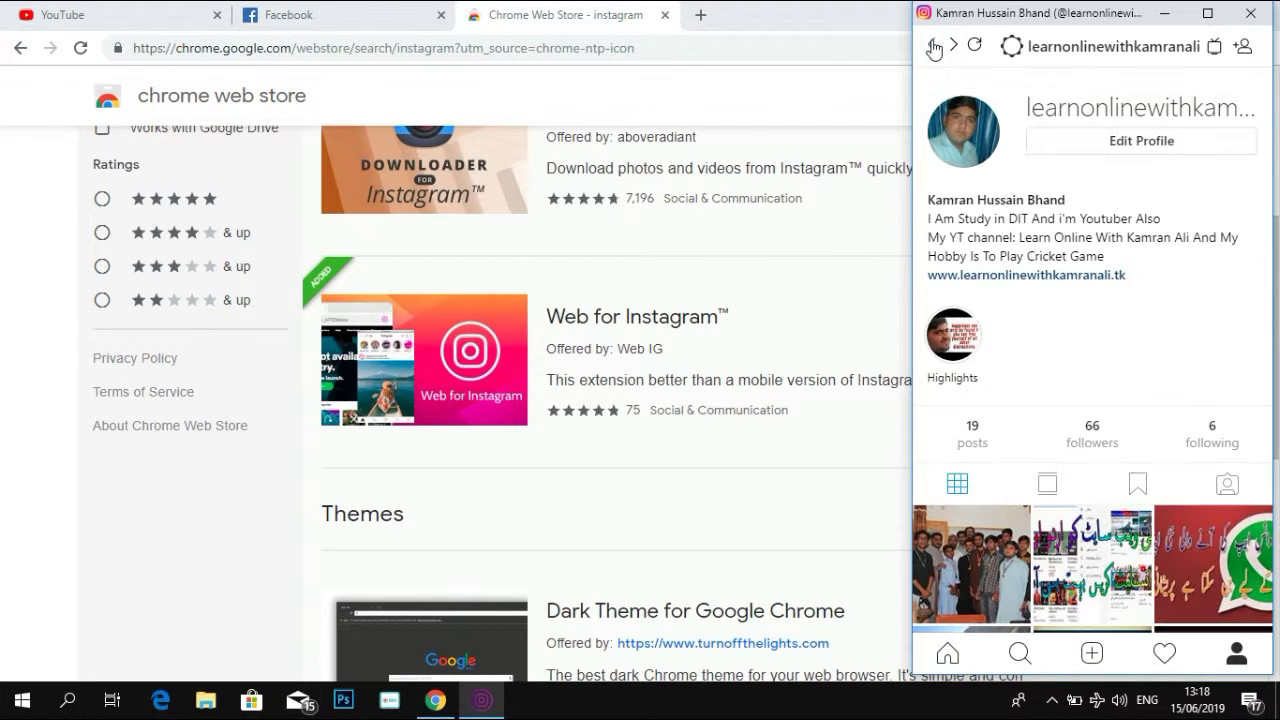
left_click(1245, 52)
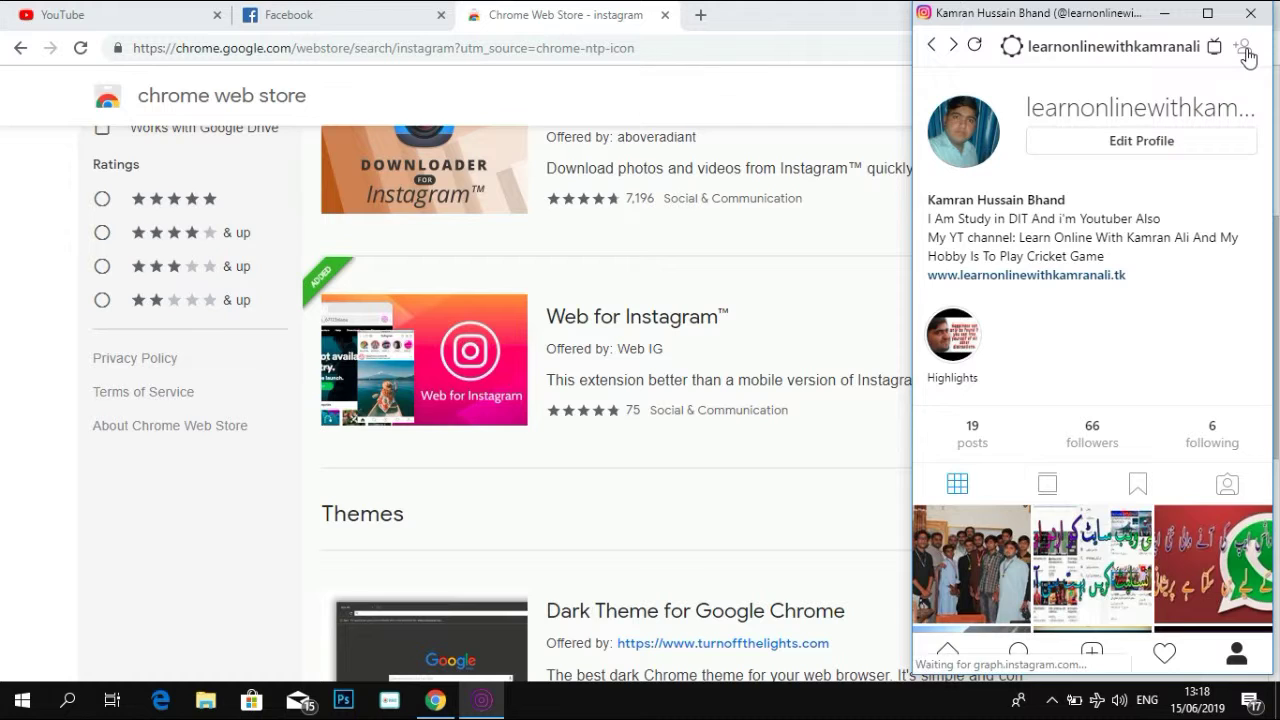
left_click(937, 47)
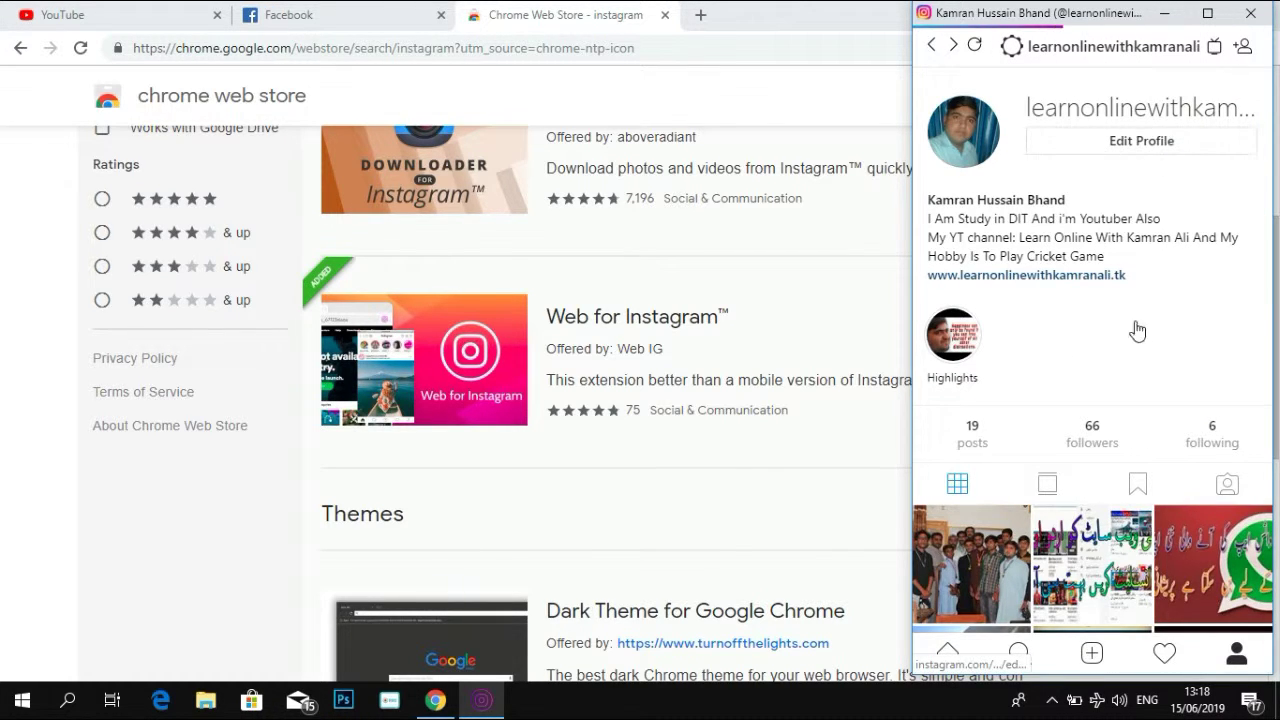
View the Edit Profile form without changing anything, and look through the profile's grid of posts
left_click(1141, 140)
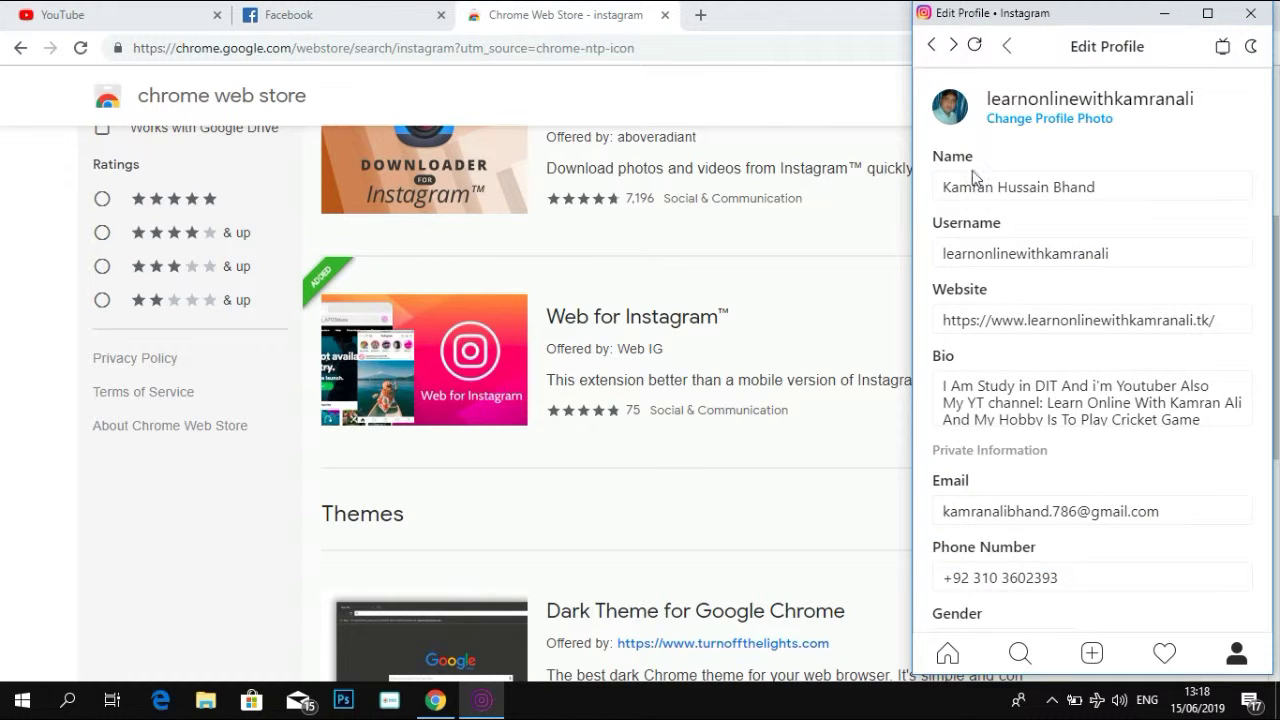
left_click(932, 46)
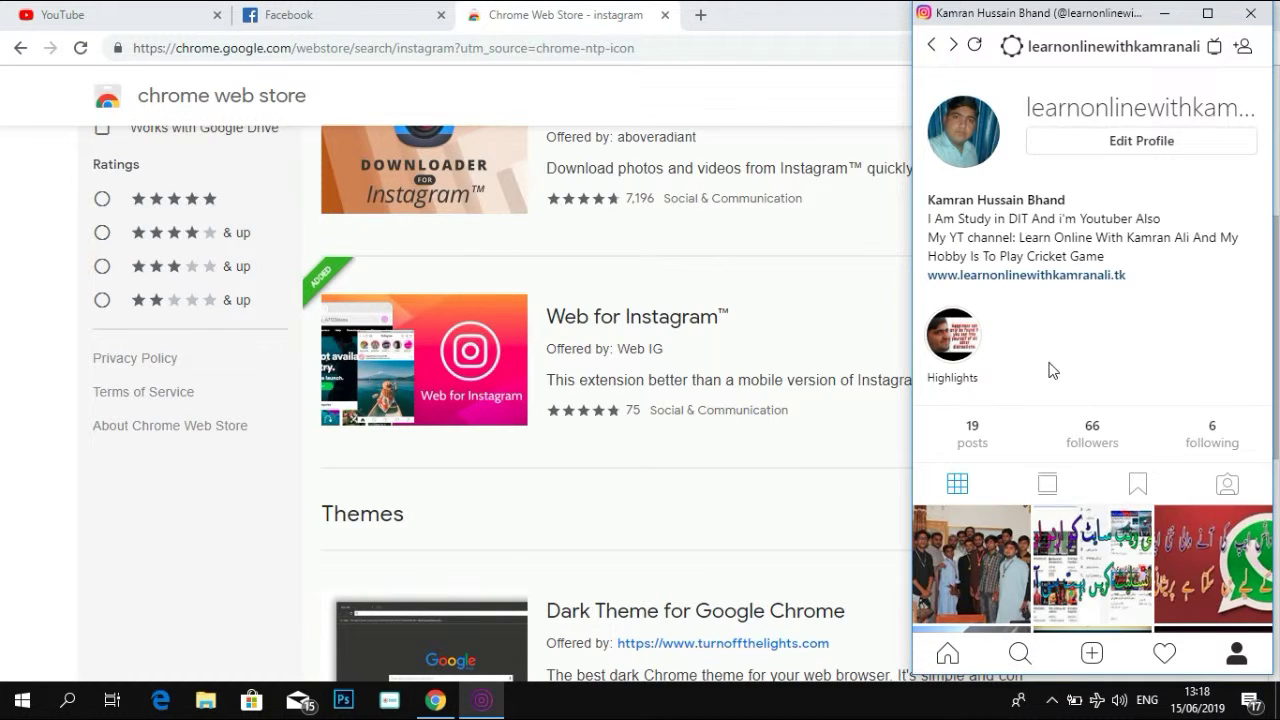
scroll(1053, 371, "down", 5)
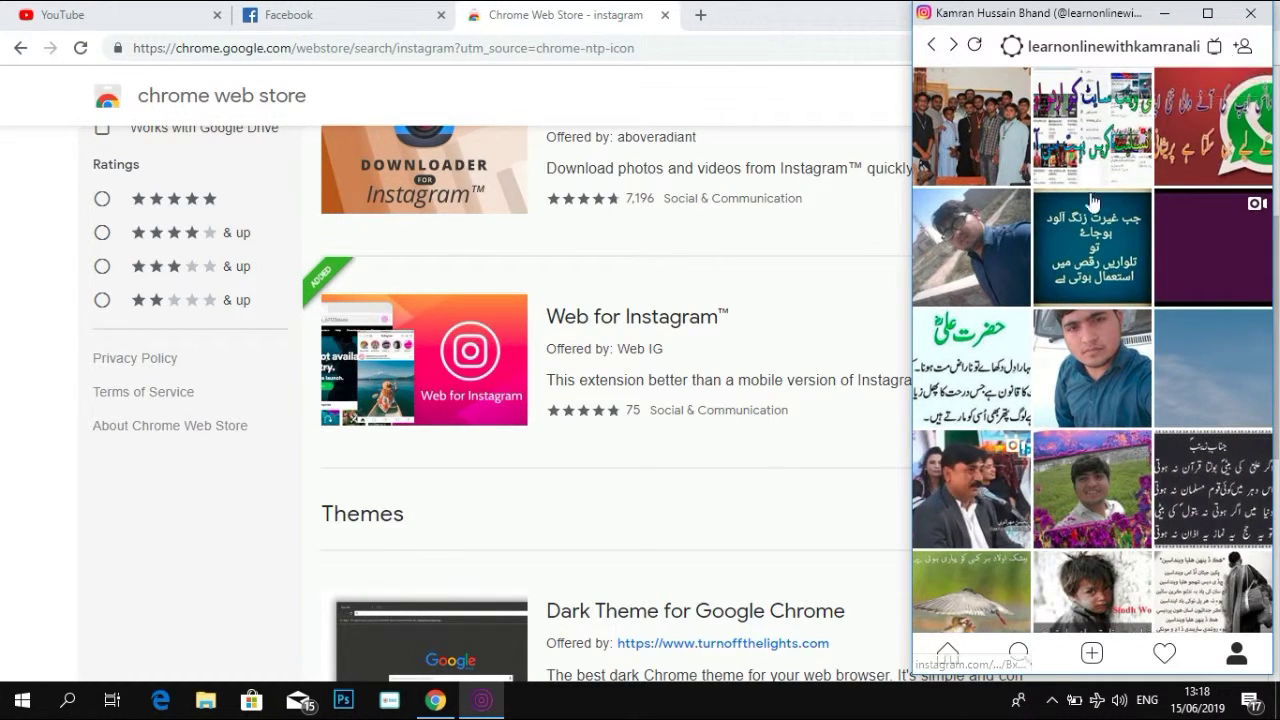
Return to the home feed, switch Instagram to dark mode, and look through the feed in the dark theme
left_click(947, 656)
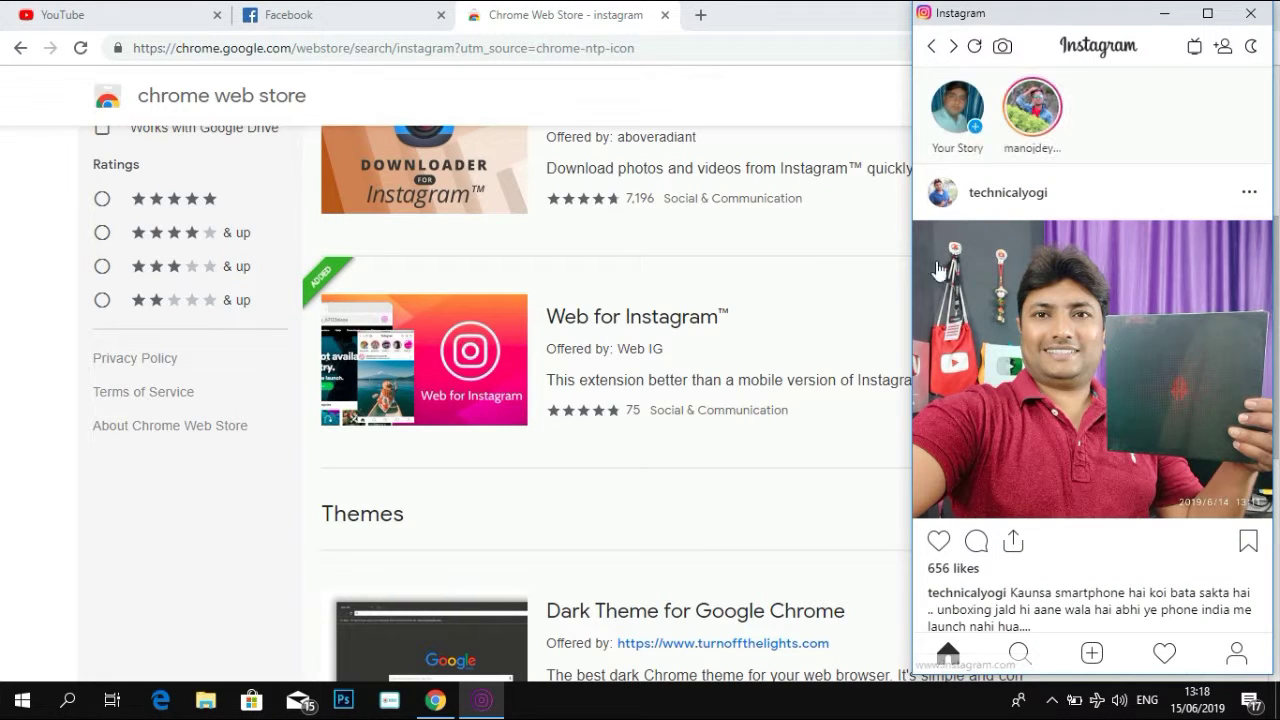
left_click(1251, 49)
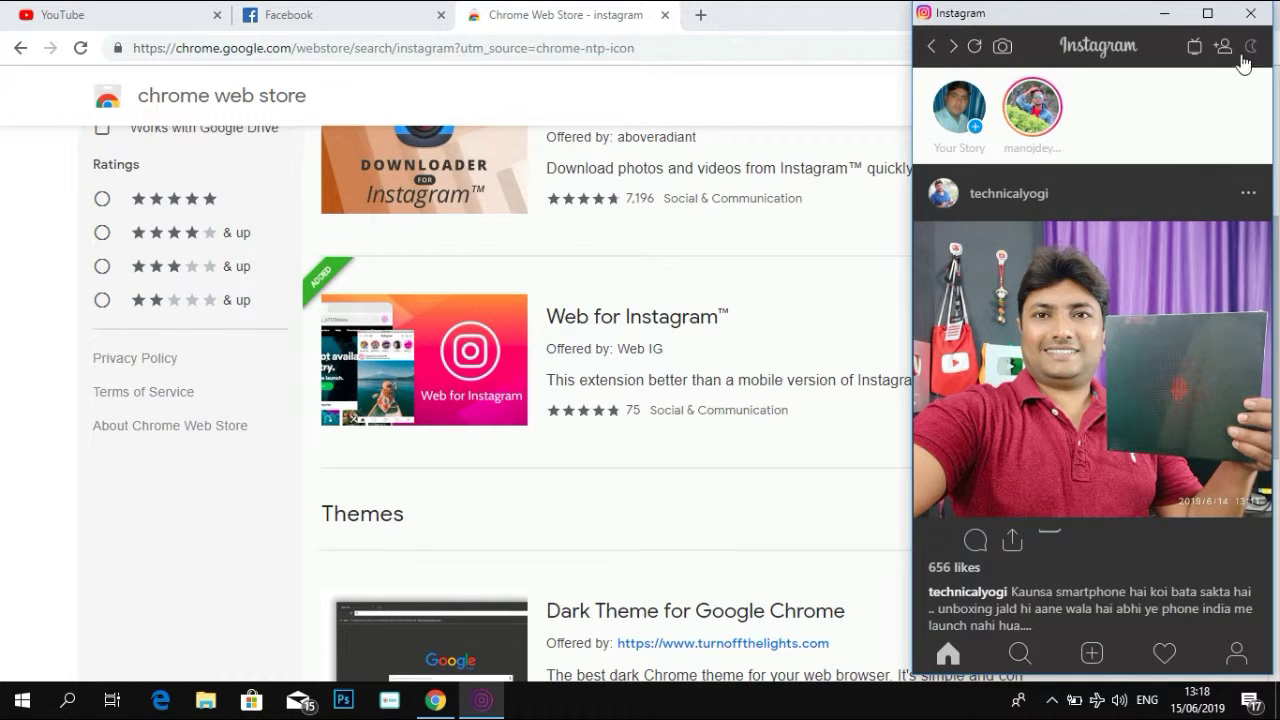
scroll(1121, 280, "down", 10)
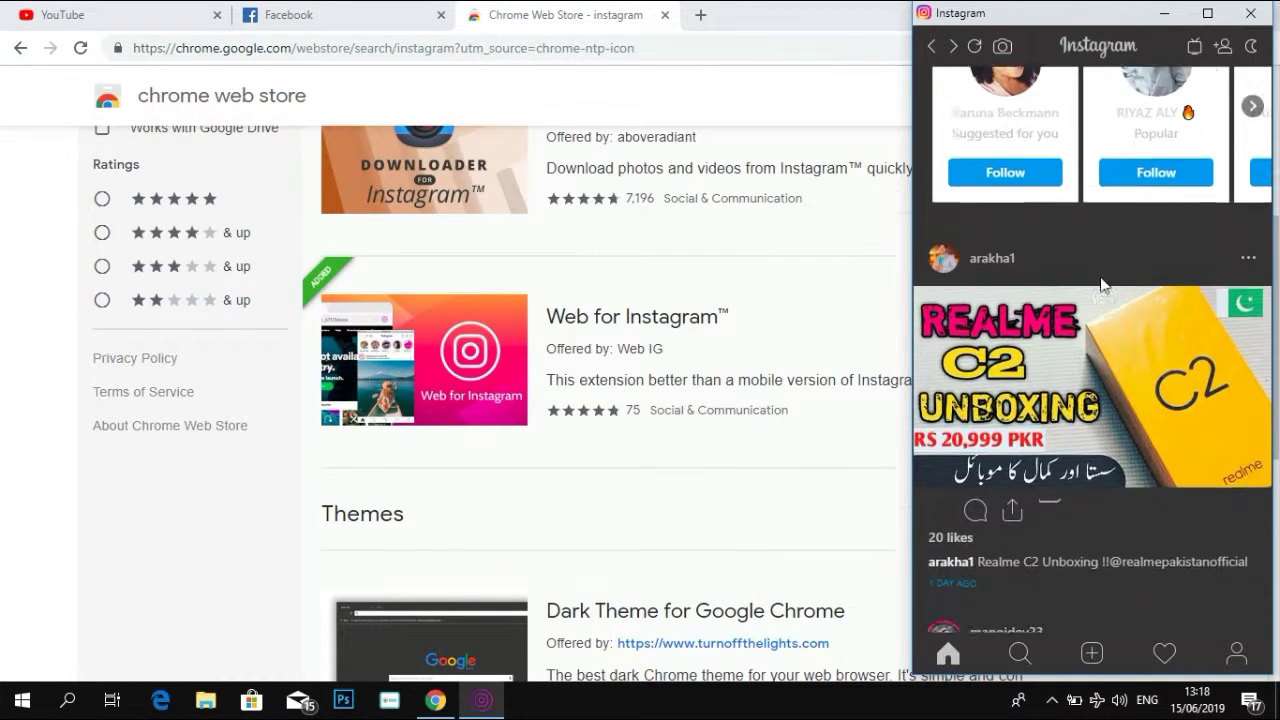
scroll(1110, 283, "down", 7)
scroll(1134, 280, "up", 6)
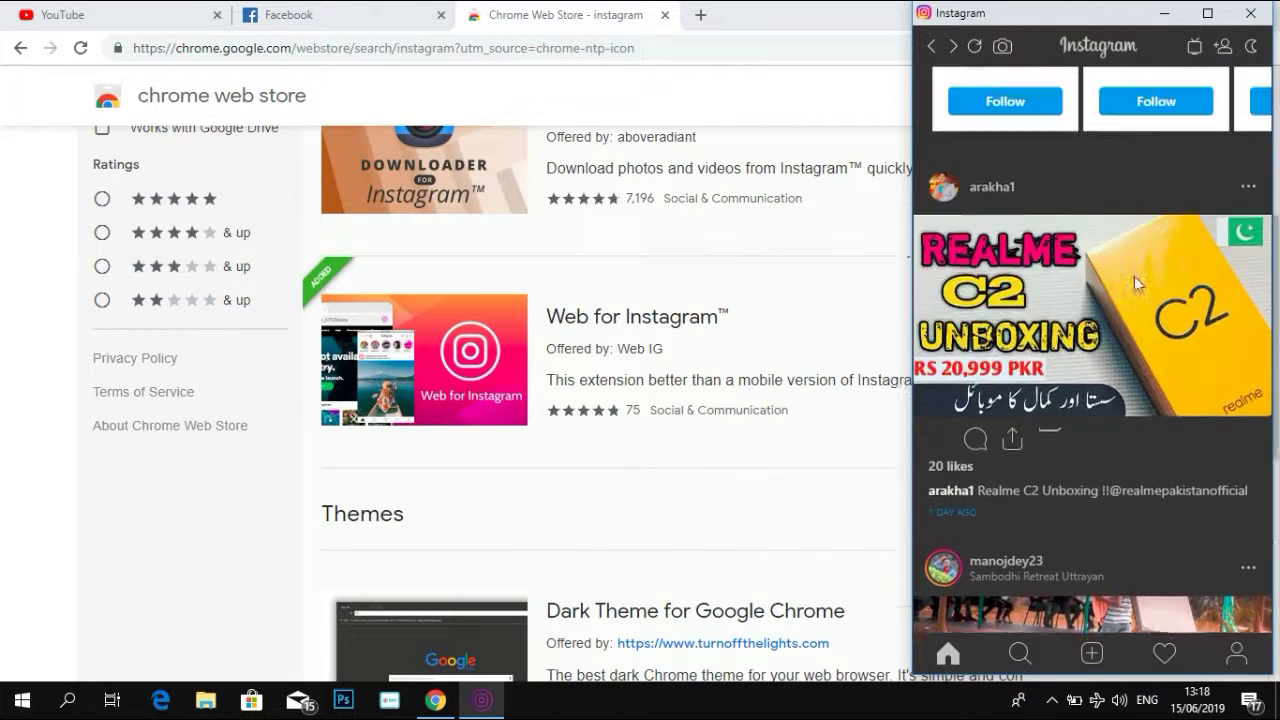
scroll(1134, 276, "up", 10)
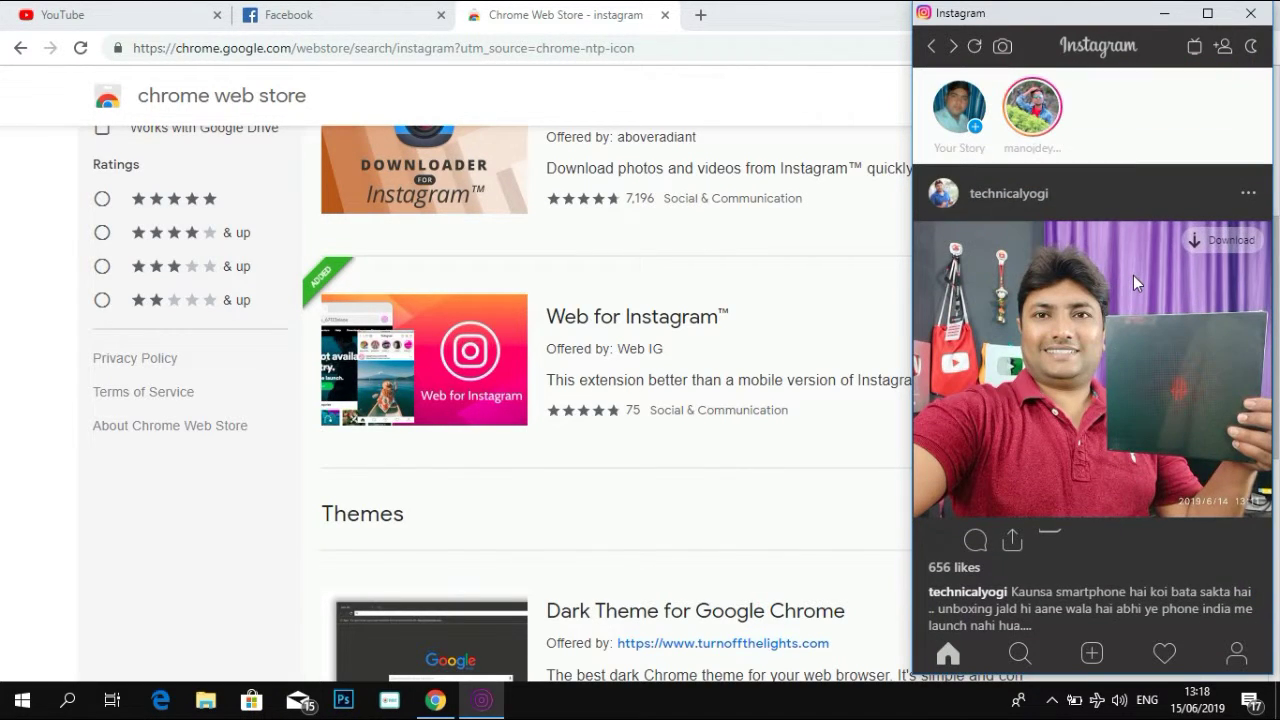